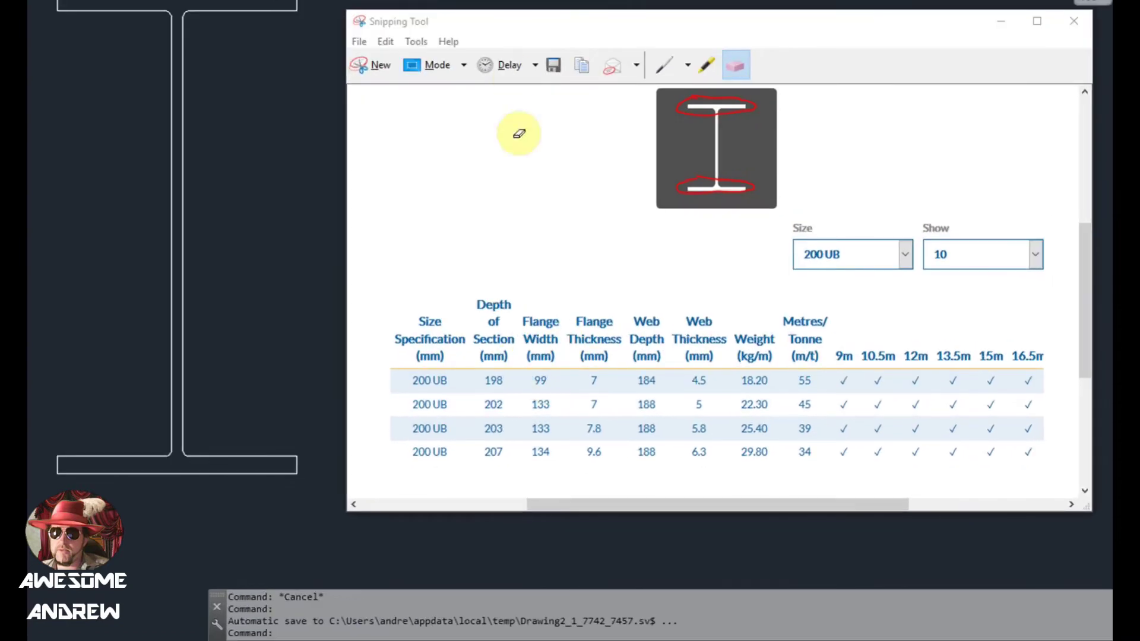
Erase the red ellipses around the beam flanges, then return to the red pen to circle 198
left_click(663, 64)
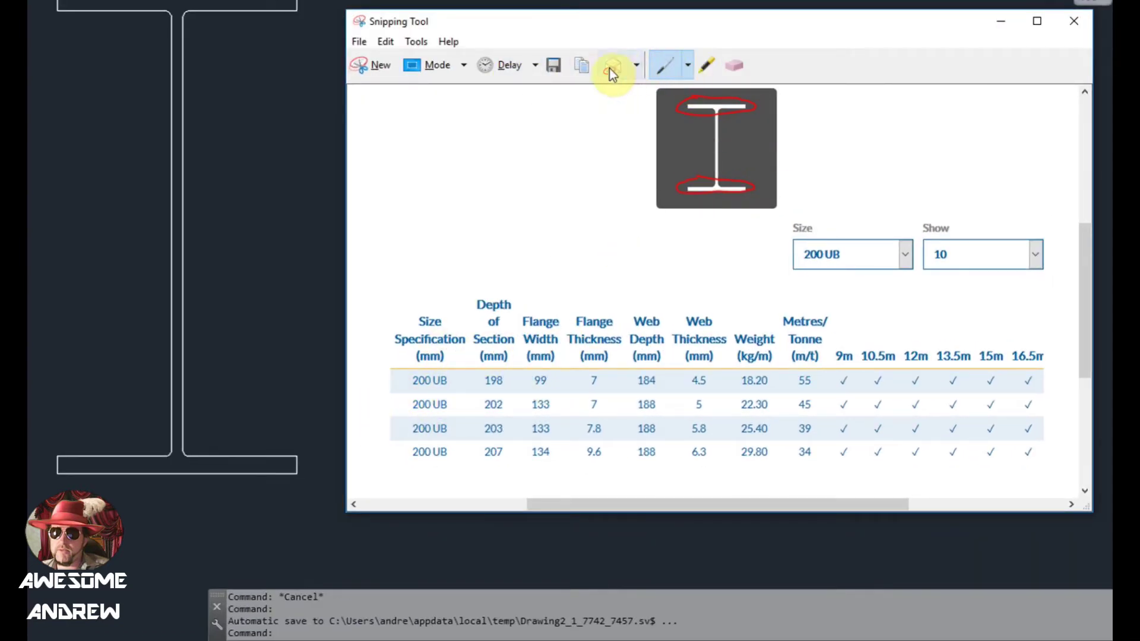
left_click(735, 65)
left_click_drag(725, 101, 716, 189)
left_click(661, 66)
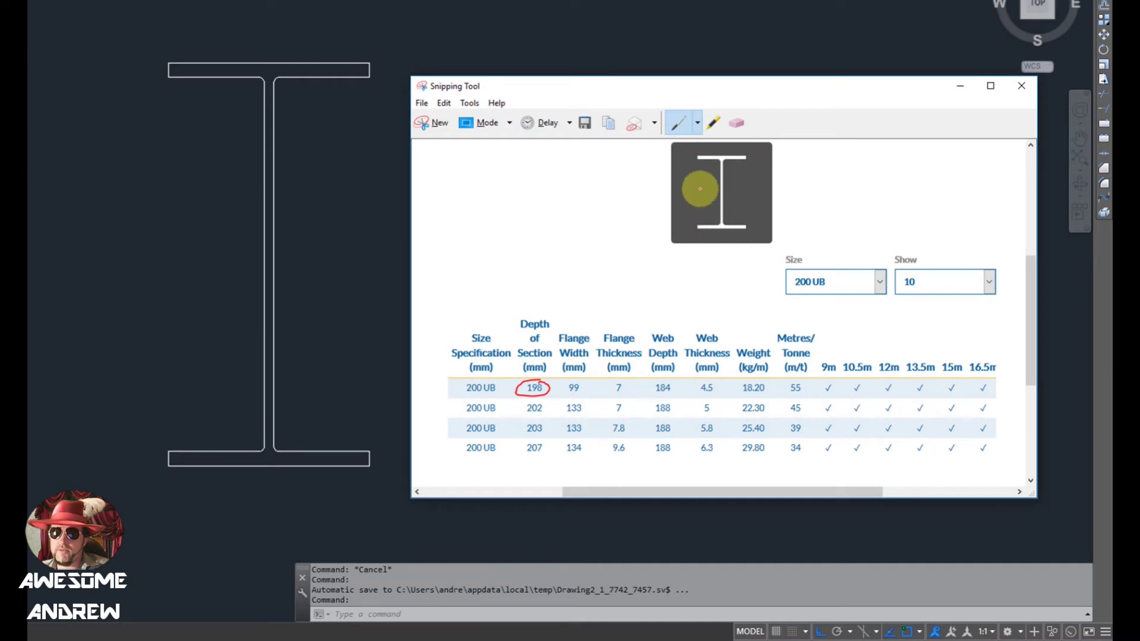
Start a line in free space right of the I-beam and draw it 198 upward with Ortho on
left_click(372, 194)
middle_click_drag(453, 219, 296, 207)
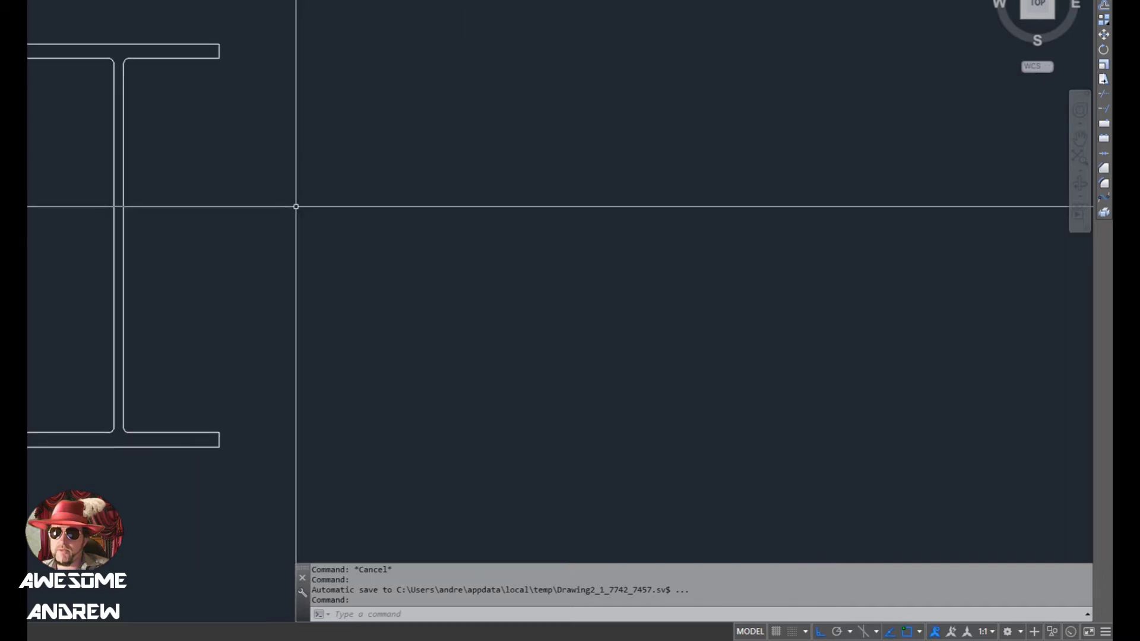
type("l")
key("Return")
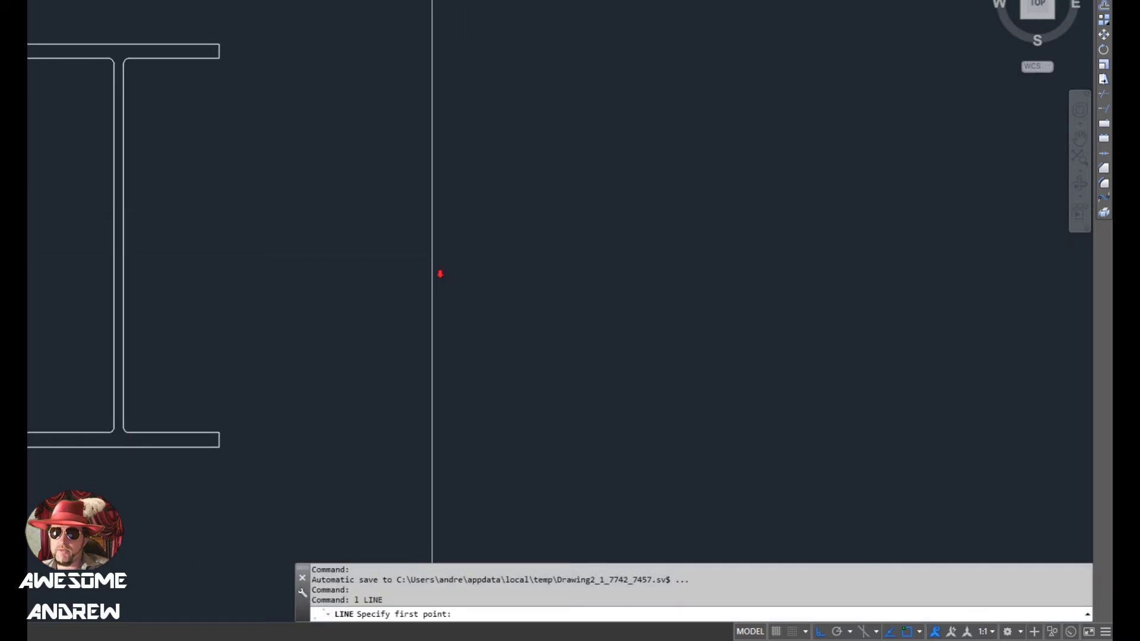
scroll(440, 275, "down", 2)
left_click(394, 386)
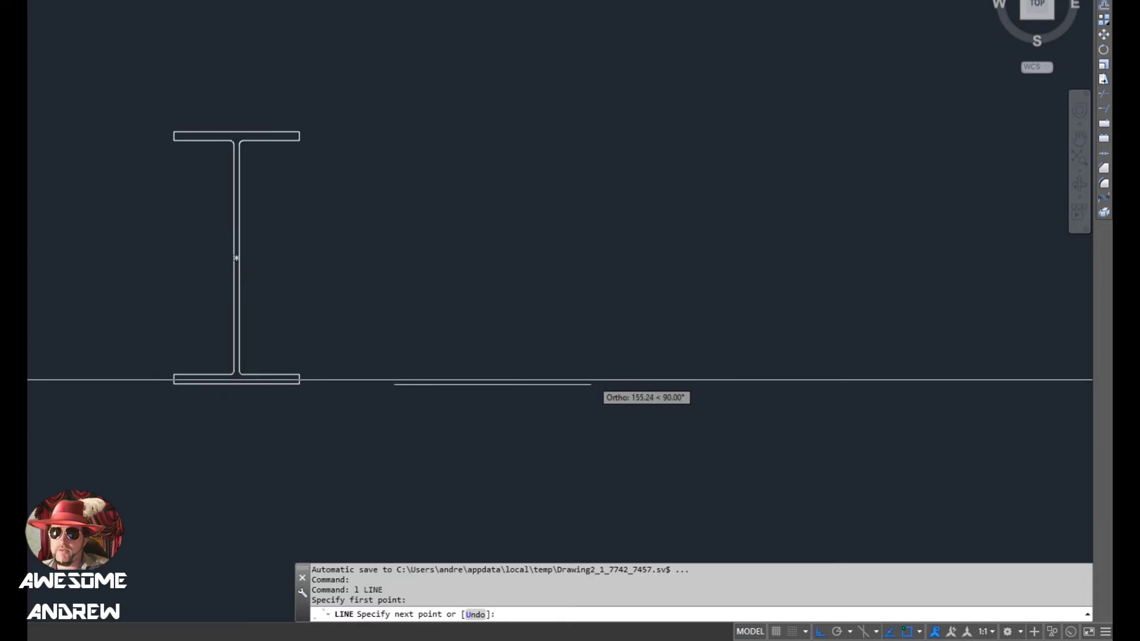
key("F8")
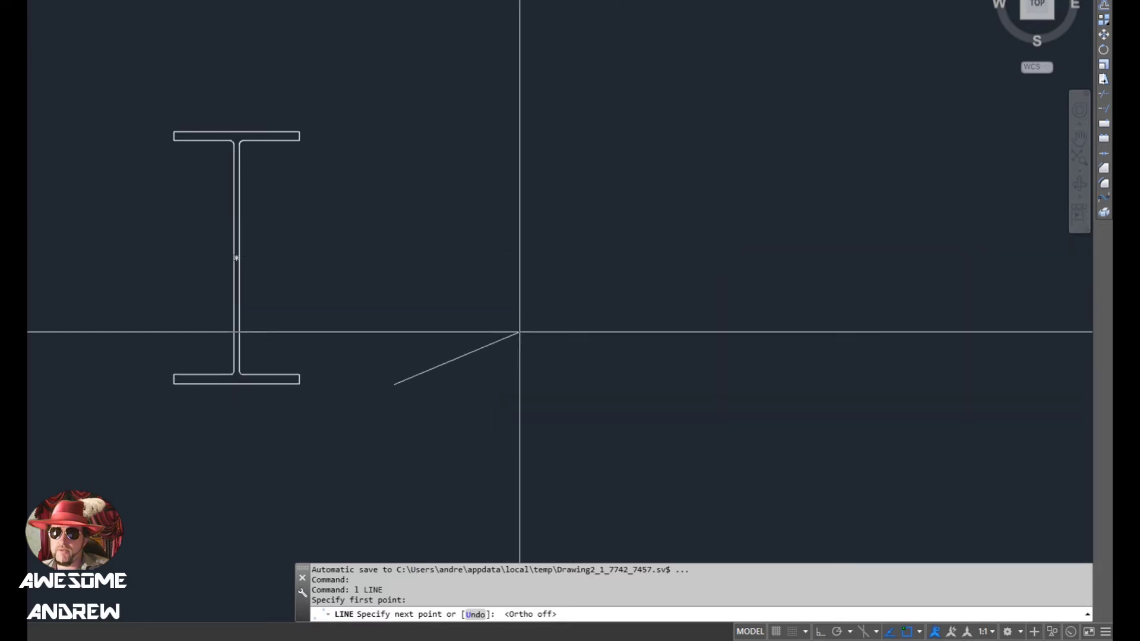
key("F8")
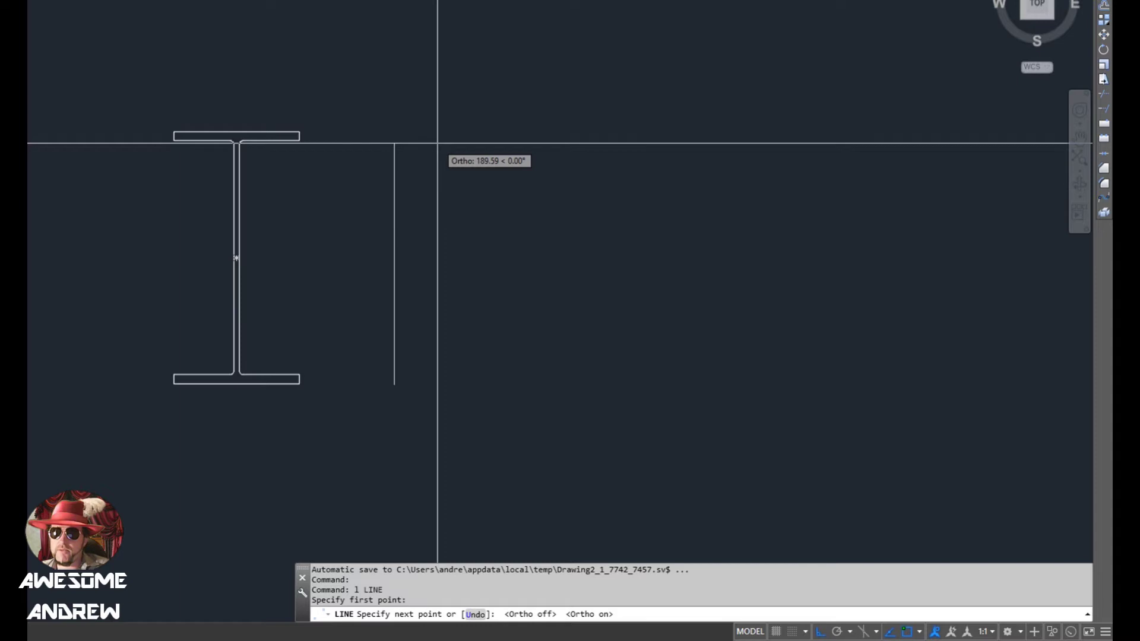
type("198")
key("Return")
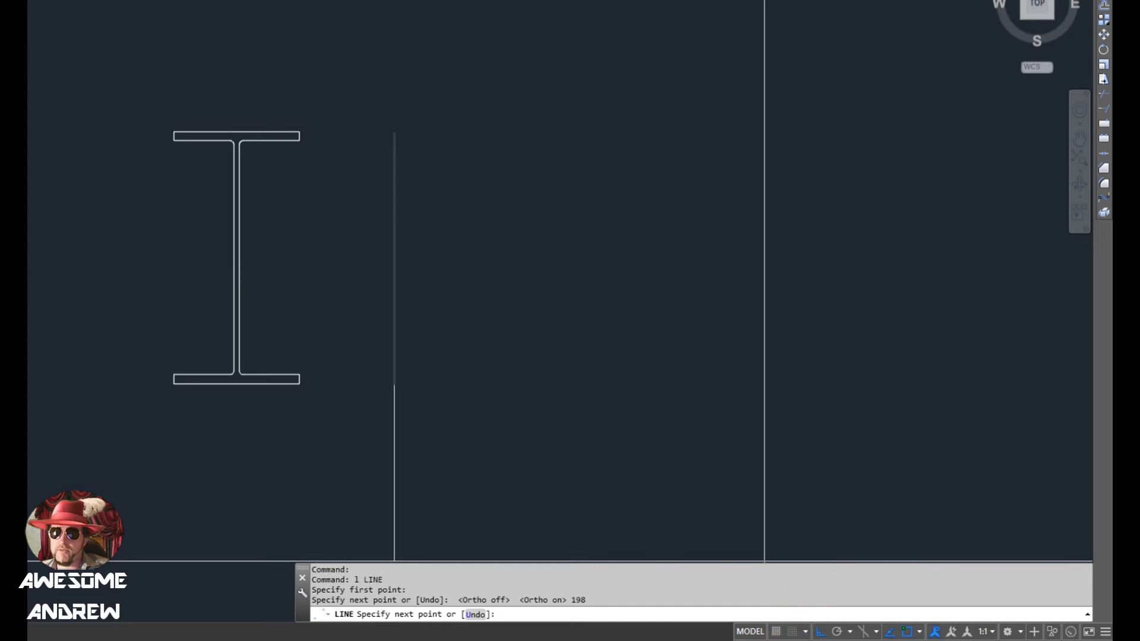
key("alt+Tab")
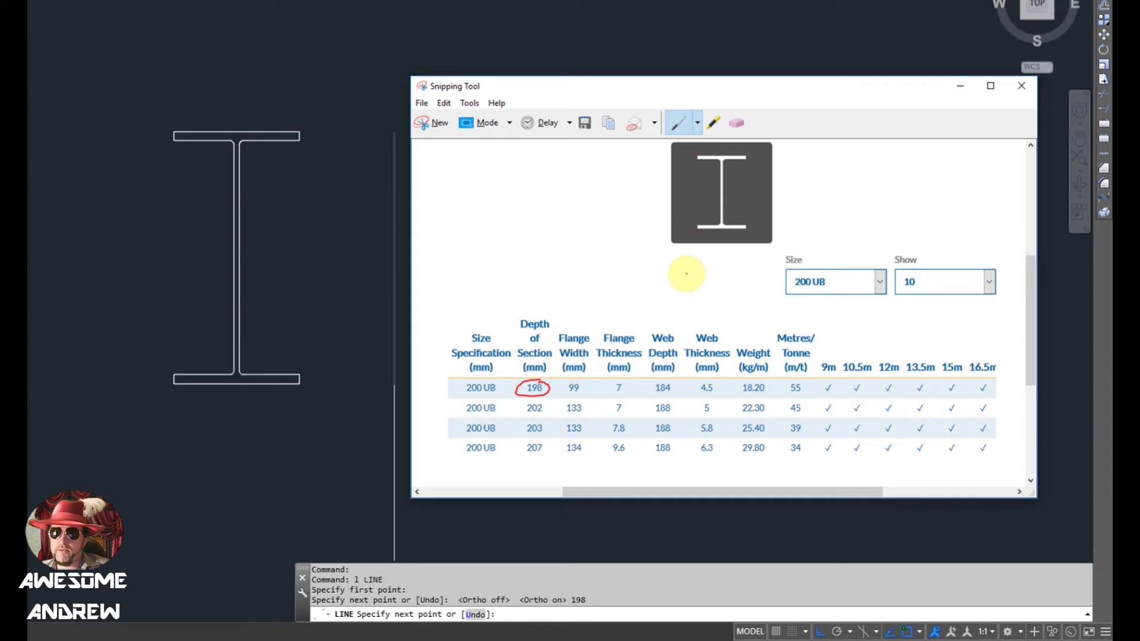
Mark the beam image's top and bottom with short red pen strokes to show its depth
left_click_drag(706, 228, 701, 255)
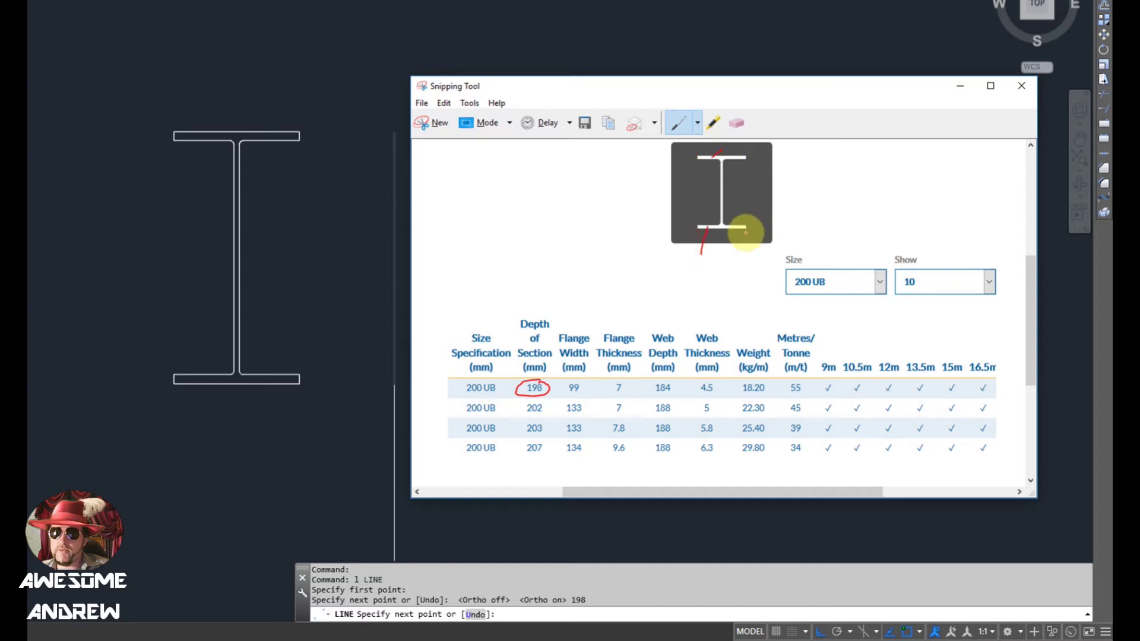
Continue the line 99 right and 198 down, then close it into a 99 × 198 rectangle
left_click(356, 293)
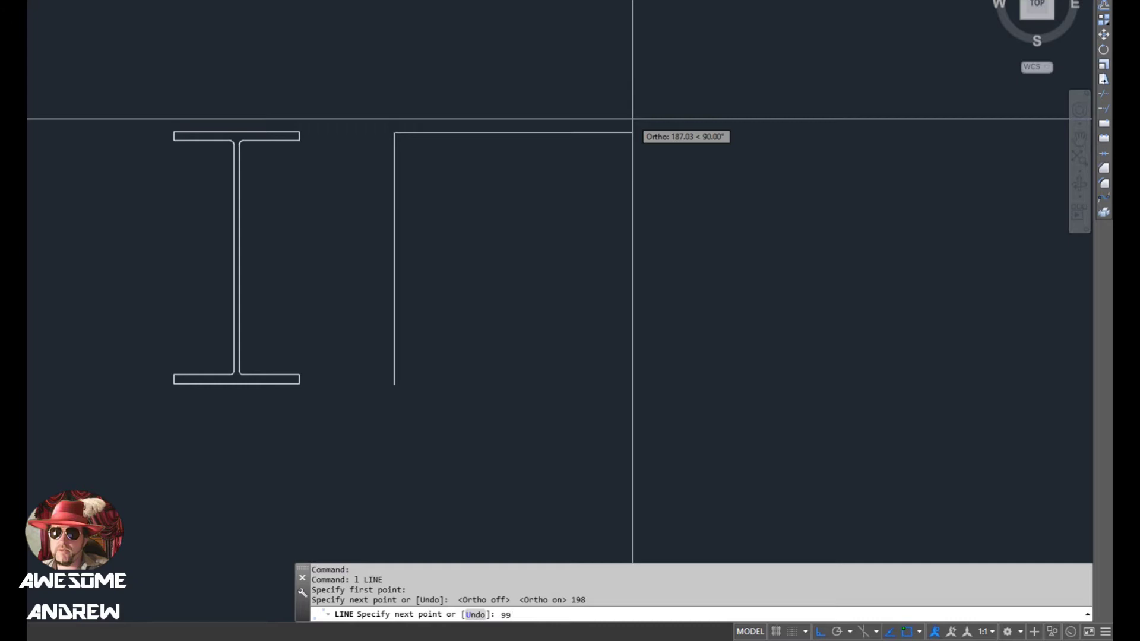
key("Return")
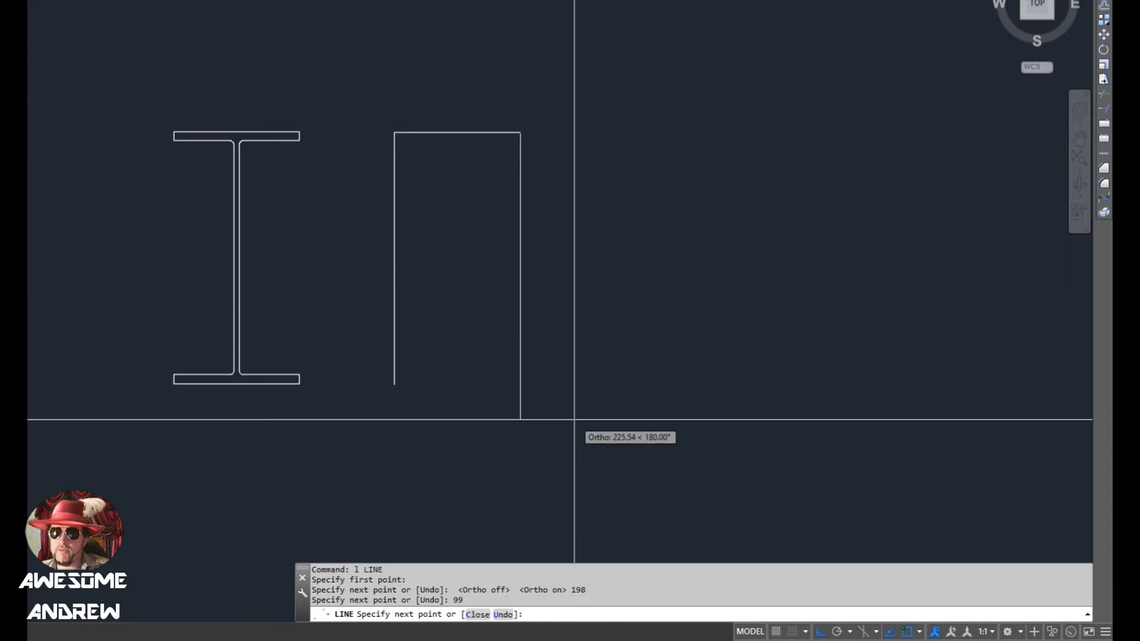
type("198")
key("Return")
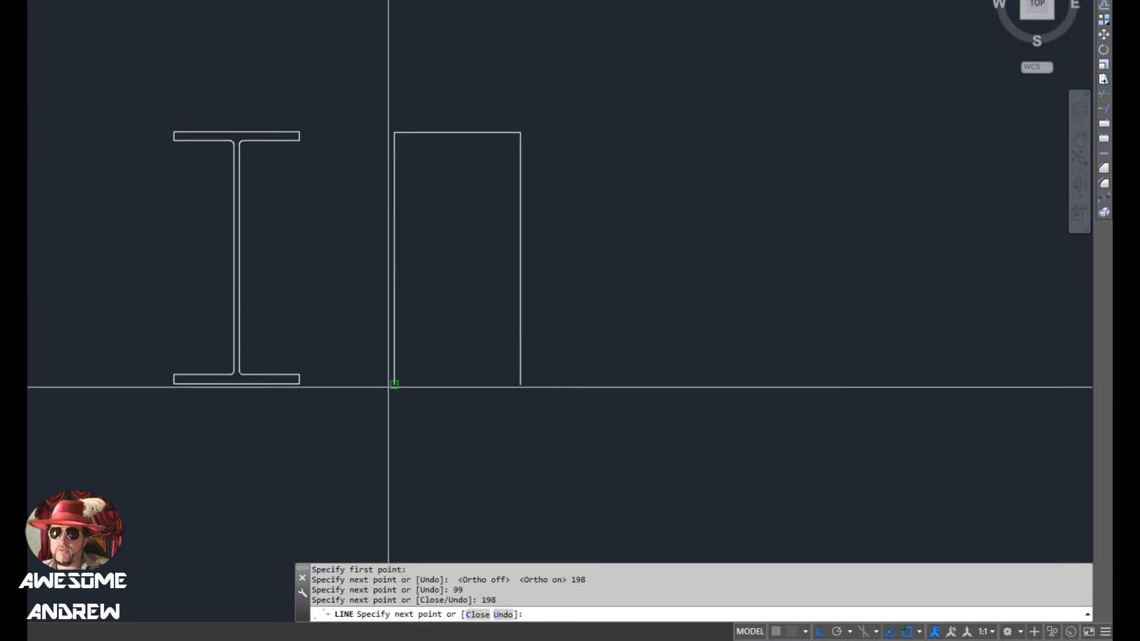
key("Return")
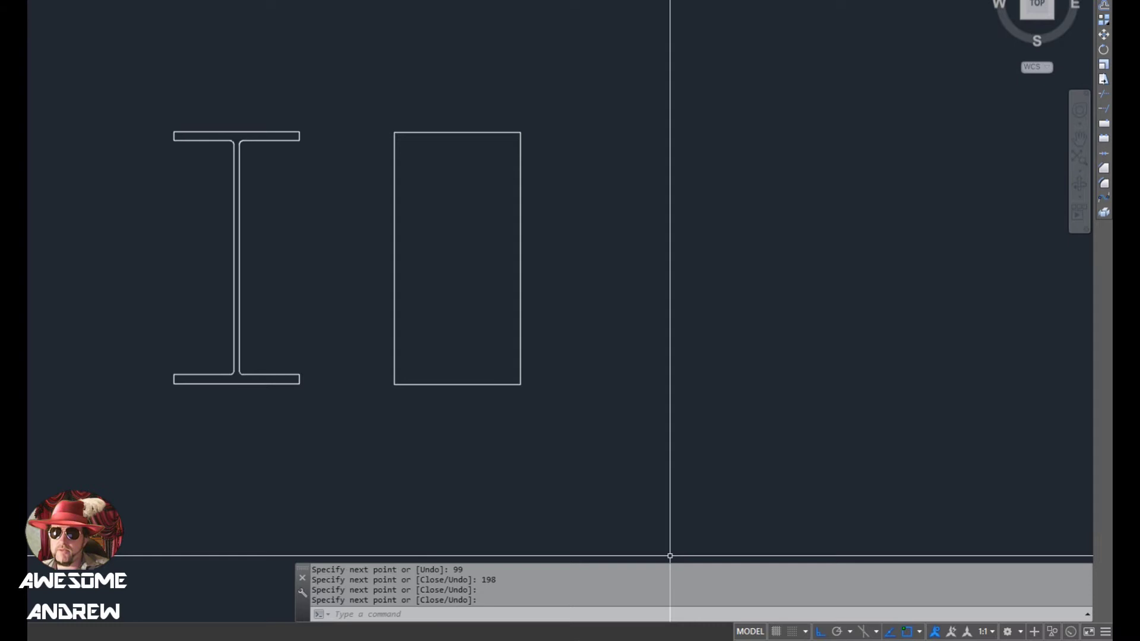
key("alt+Tab")
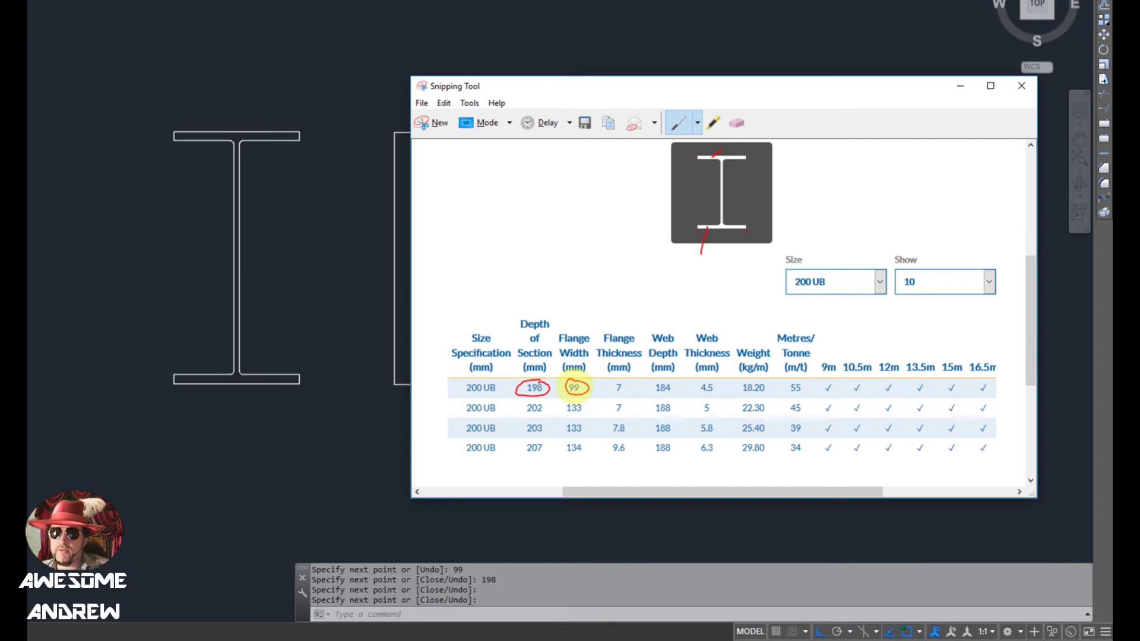
left_click(357, 304)
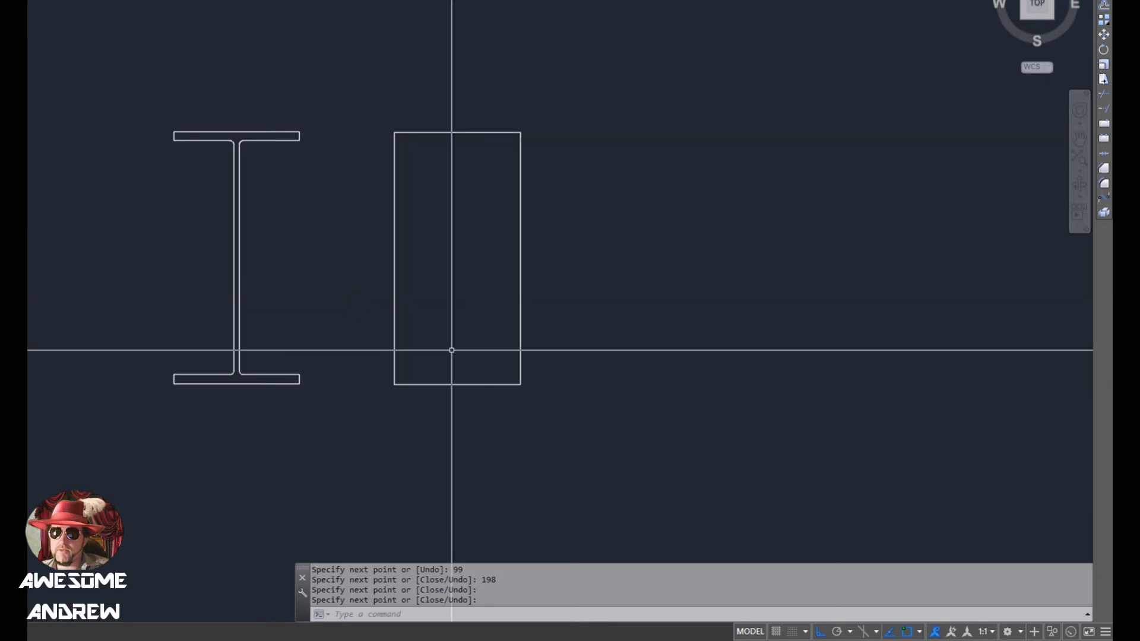
Offset the rectangle's bottom edge up and top edge down by 7 for the flange thickness
type("p")
key("Return")
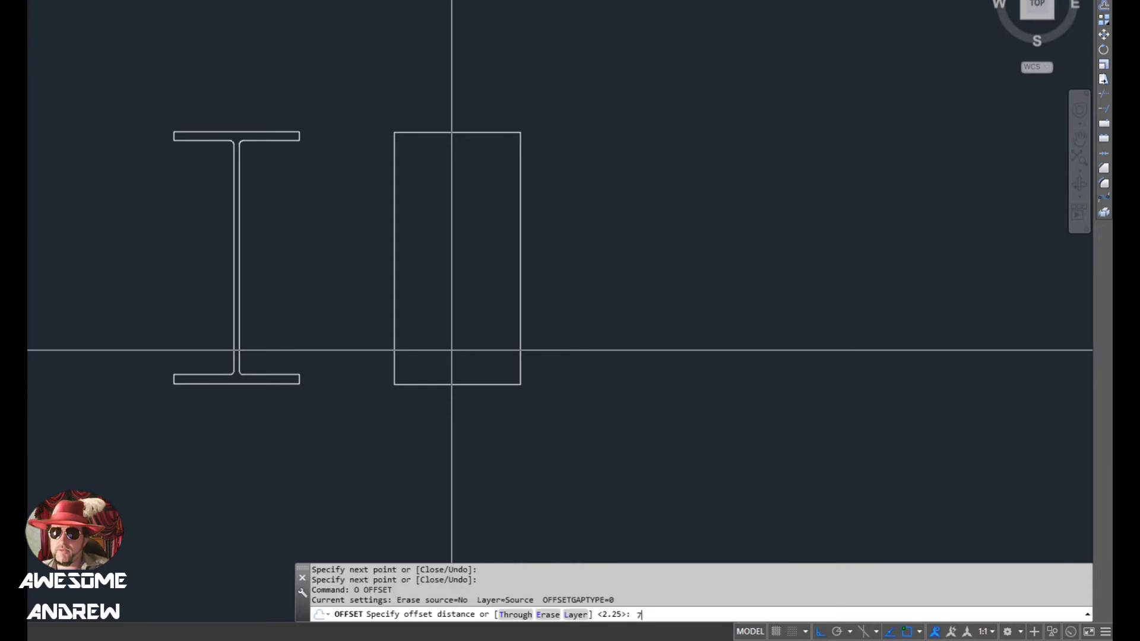
key("Return")
left_click(456, 385)
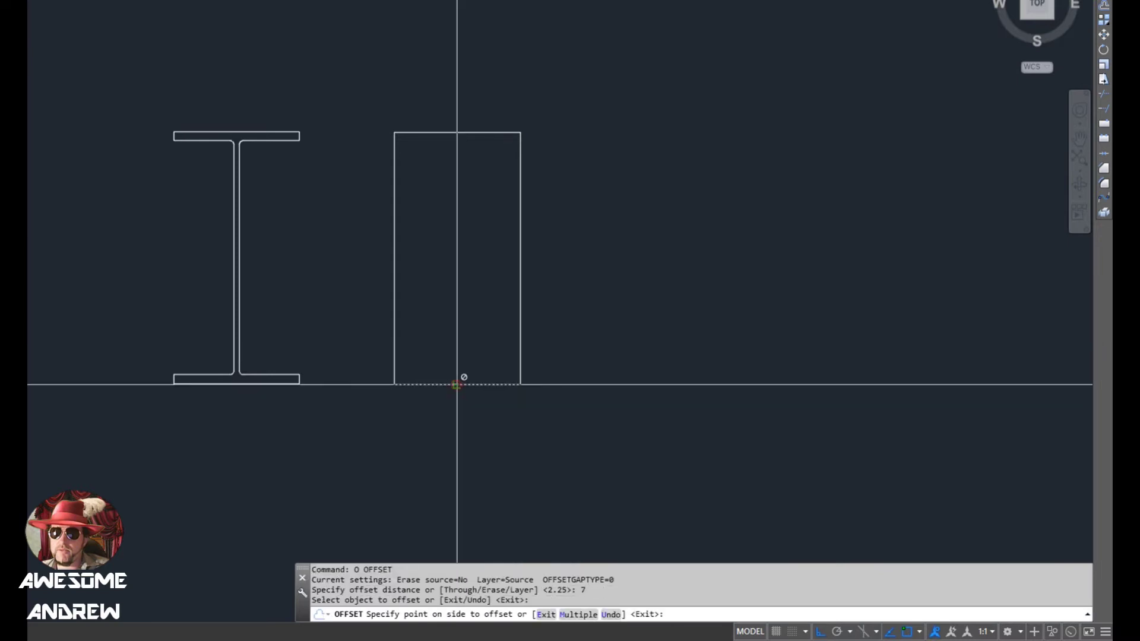
left_click(456, 295)
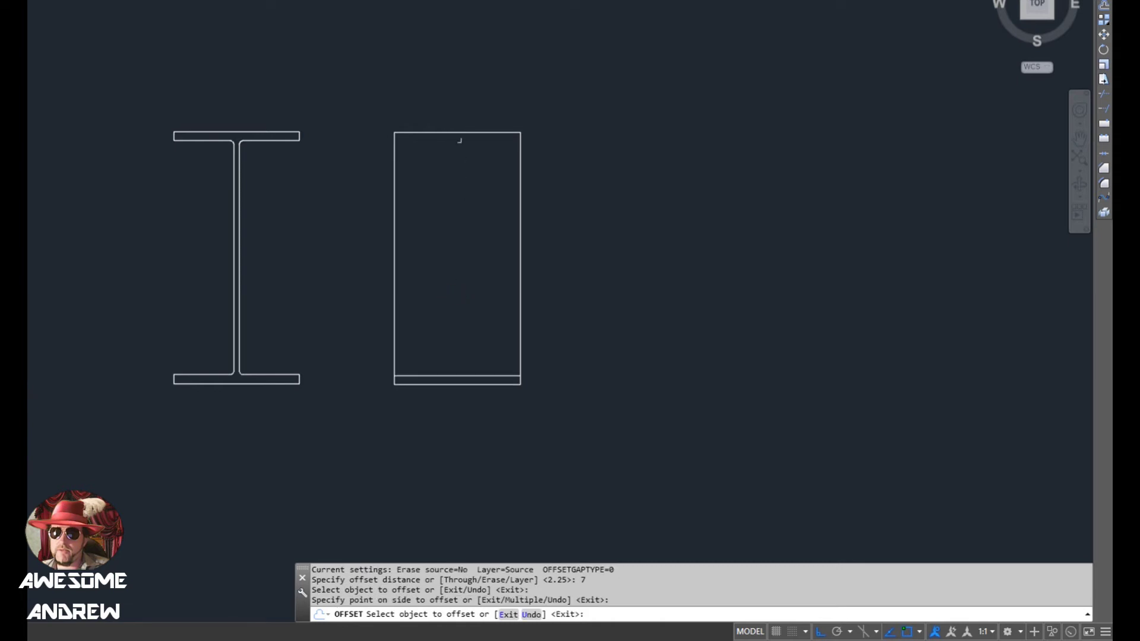
left_click(458, 131)
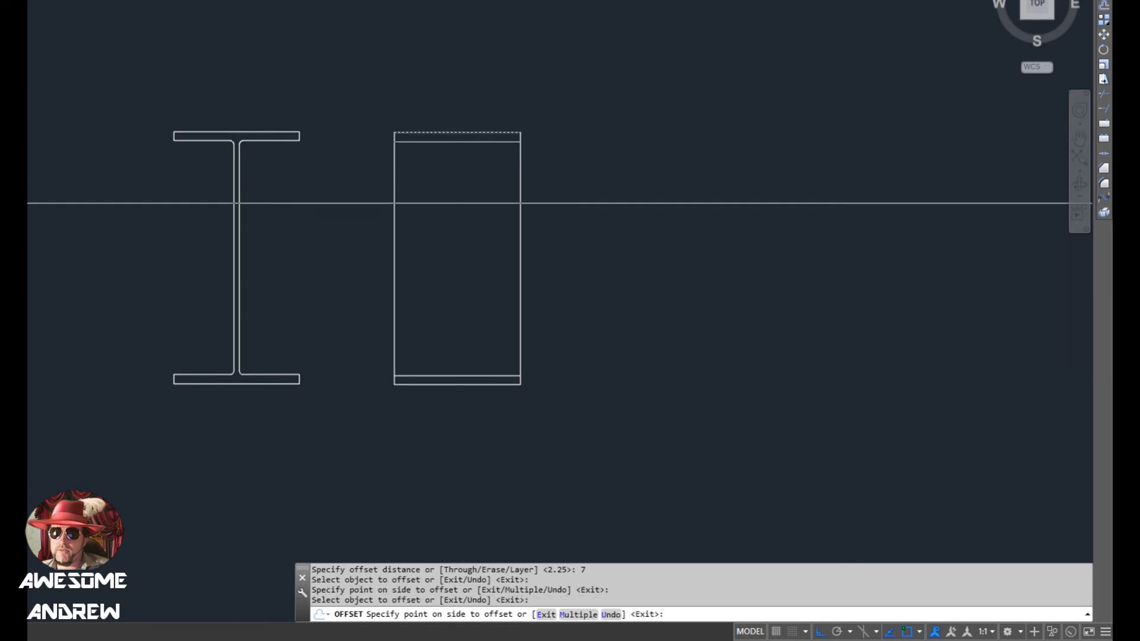
left_click(462, 204)
key("Escape")
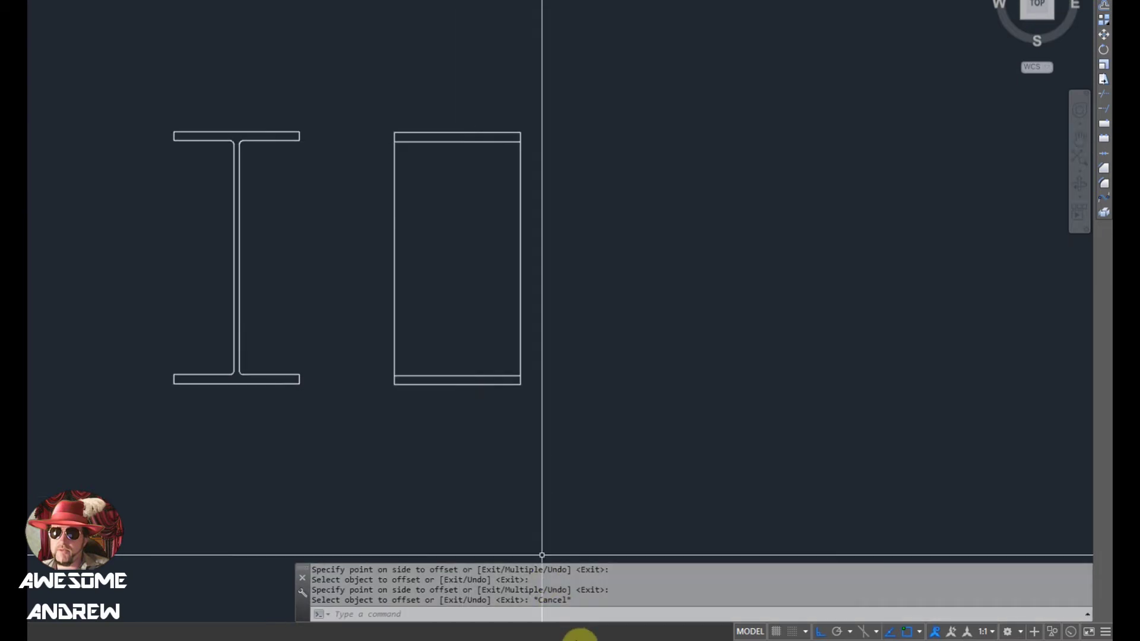
left_click(580, 633)
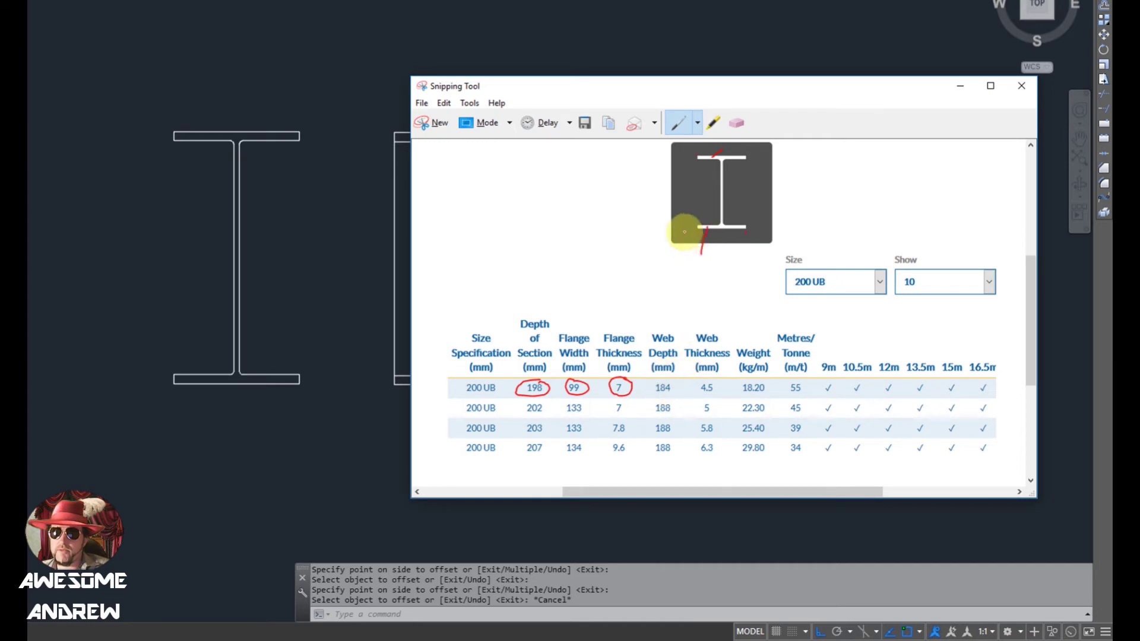
Measure from the top inner flange line to the bottom one with DI, reading 184
left_click(357, 326)
type("d")
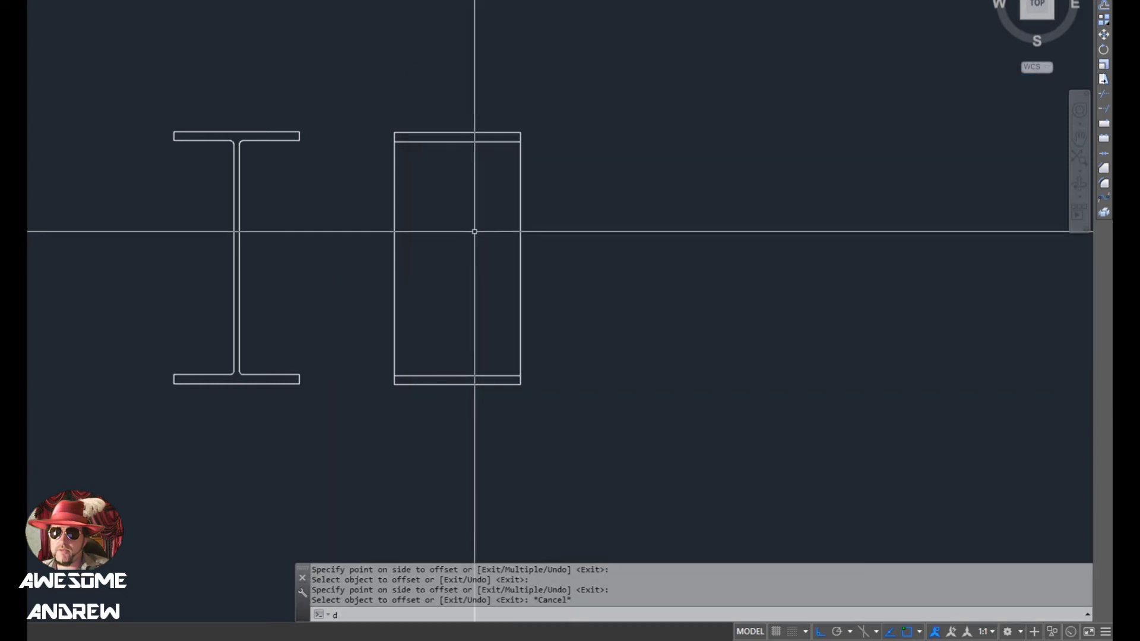
key("Return")
left_click(464, 142)
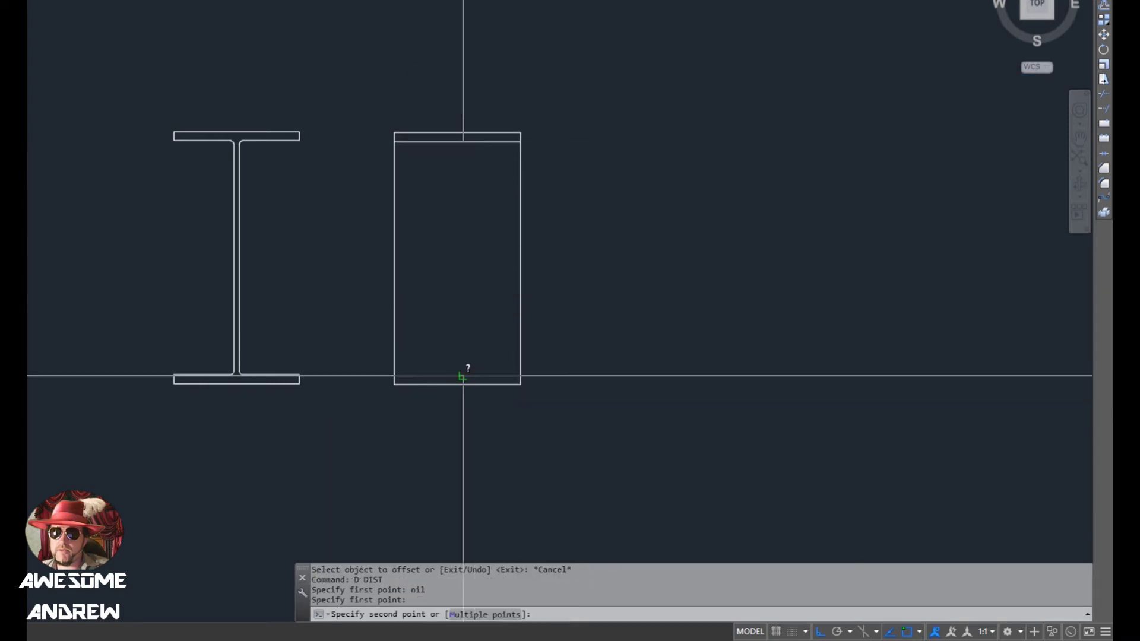
left_click(463, 374)
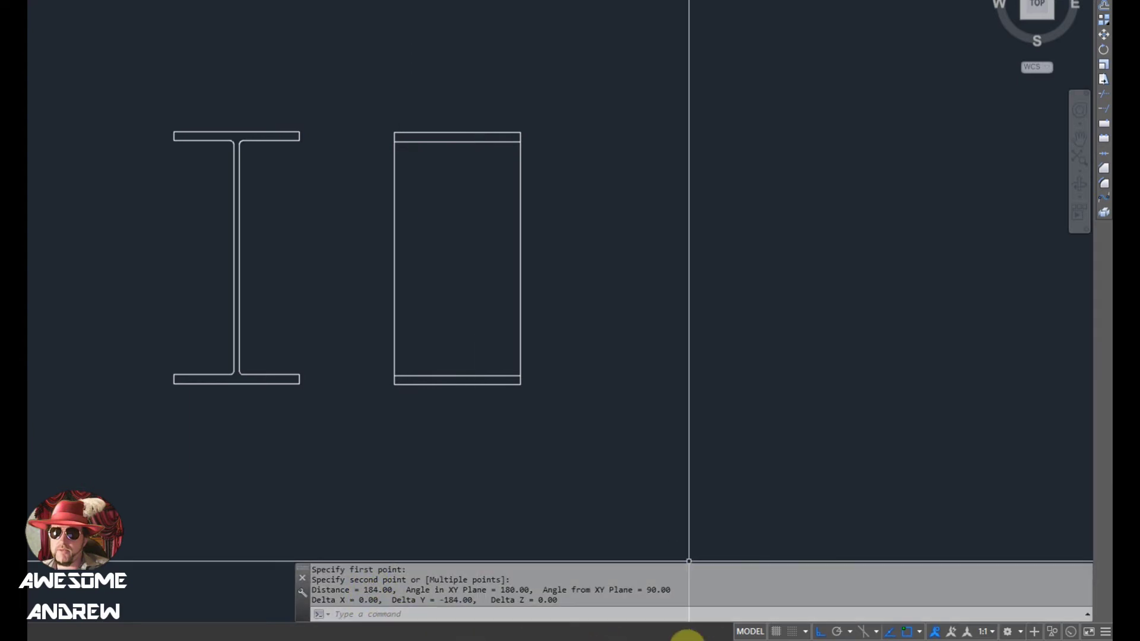
Circle the 184 value in the table's Web Depth column in red
mouse_move(662, 632)
left_click(662, 594)
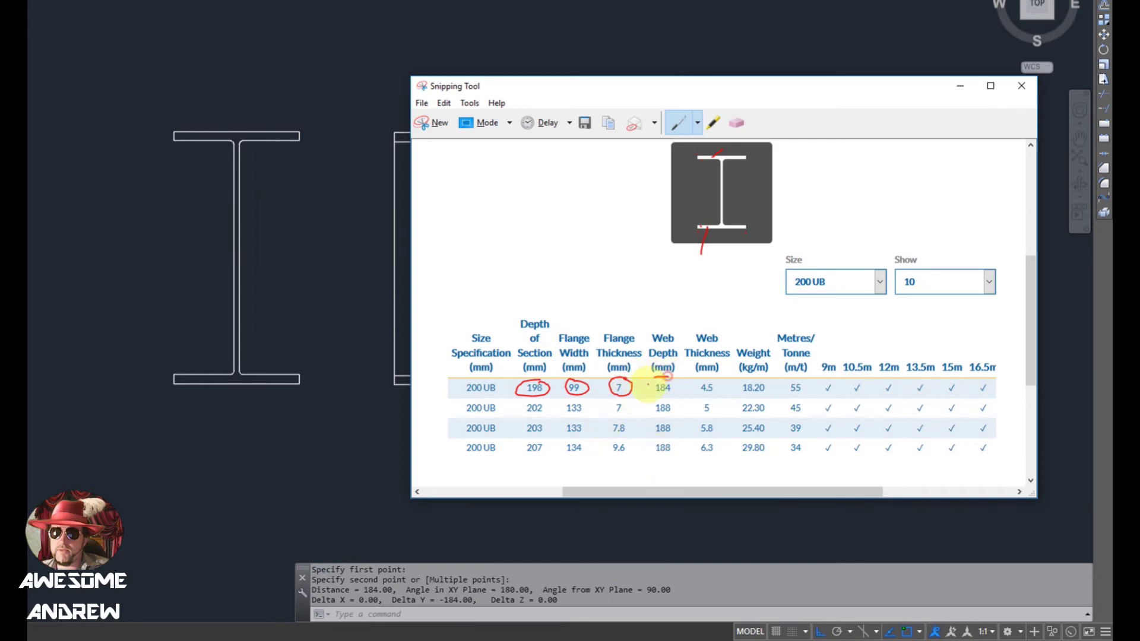
left_click_drag(675, 389, 664, 378)
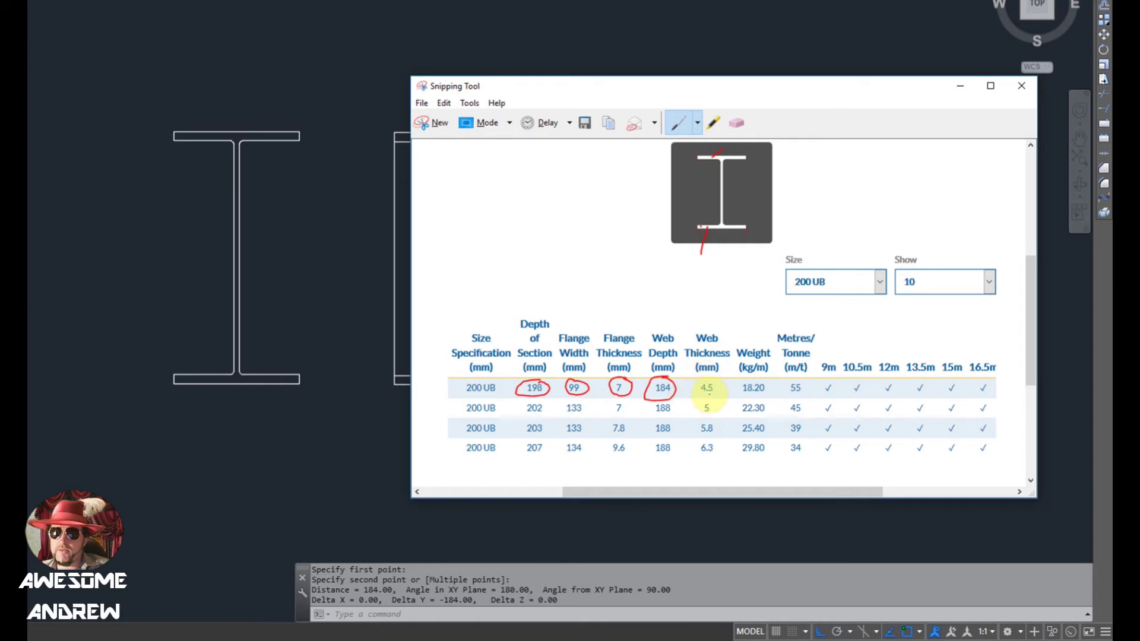
After abandoning two line attempts, open the Object Snap settings with the OS command
left_click(333, 278)
type("l")
key("Return")
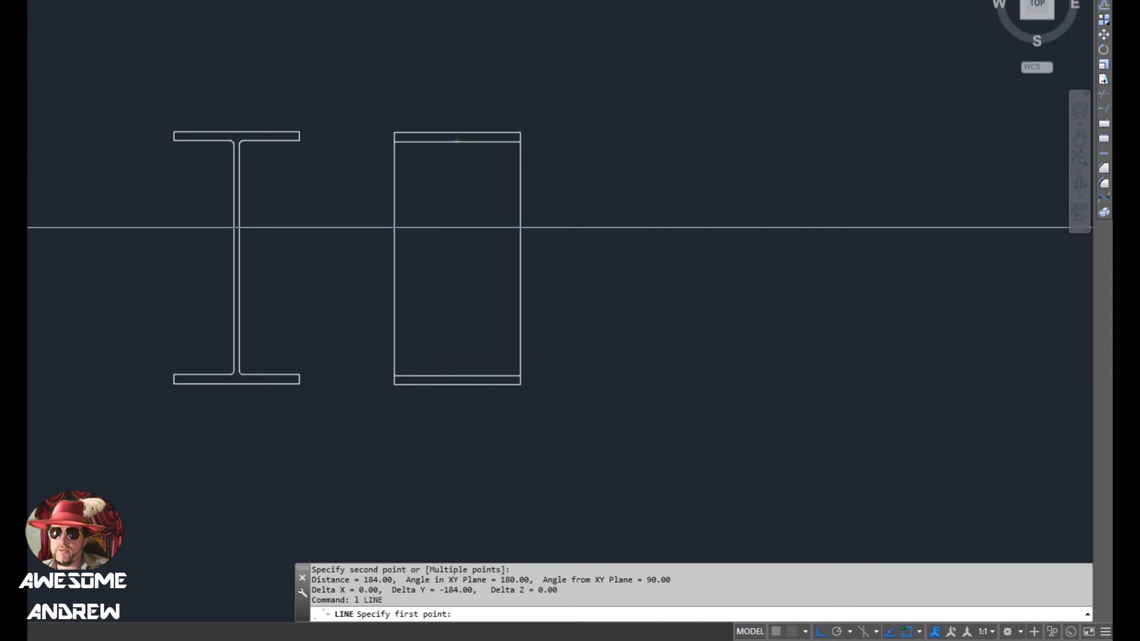
key("Escape")
scroll(453, 143, "up", 2)
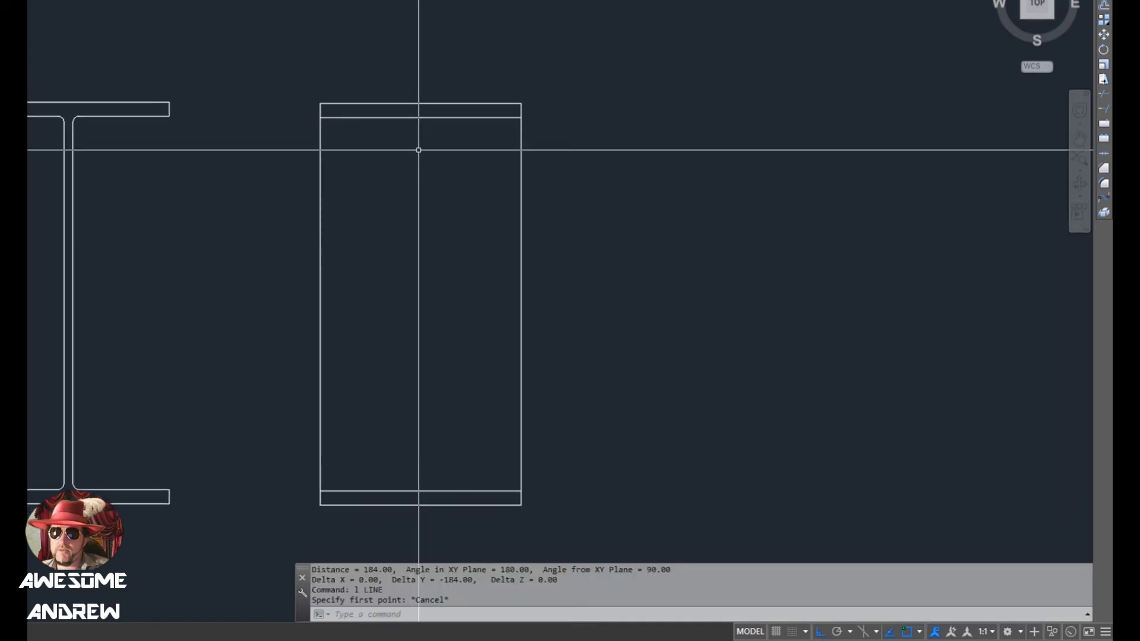
type("l")
key("Return")
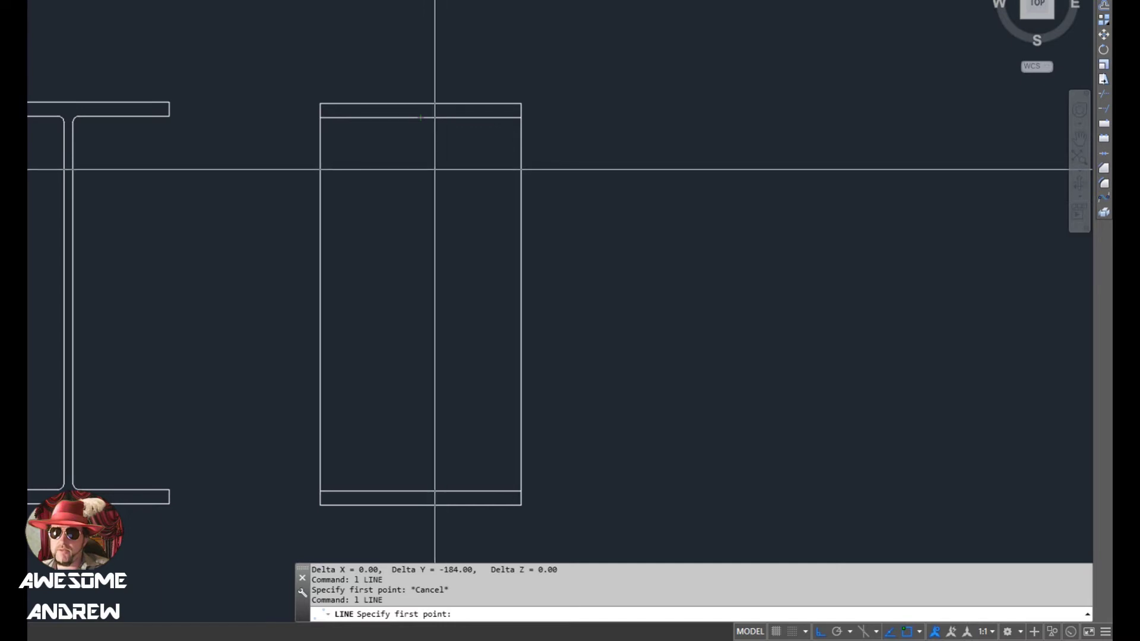
key("Escape")
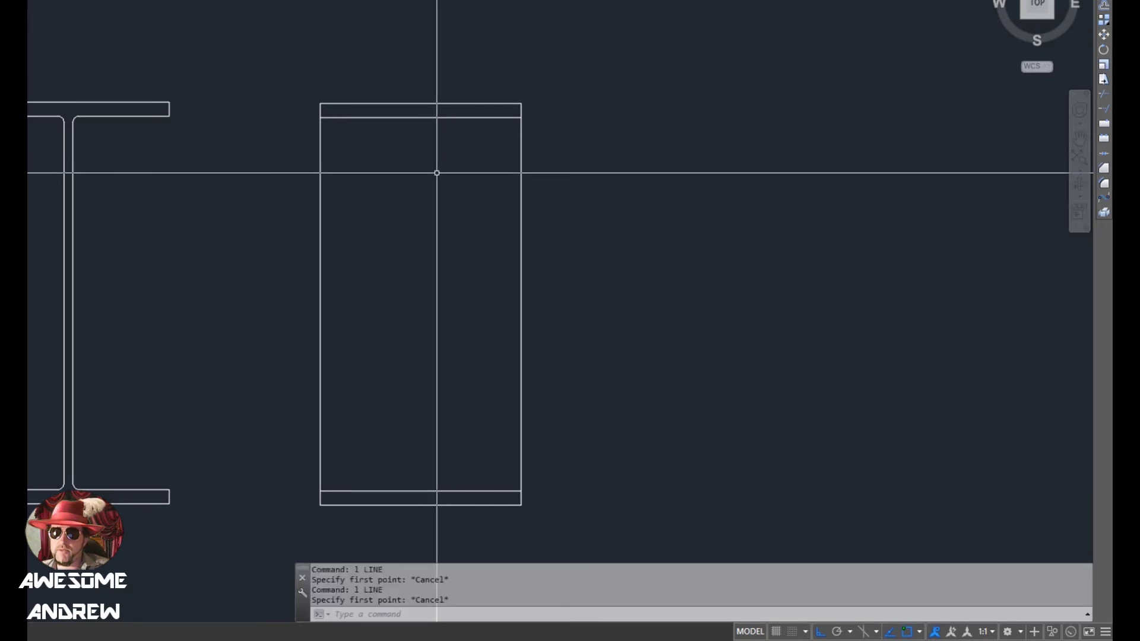
key("Escape")
key("Escape")
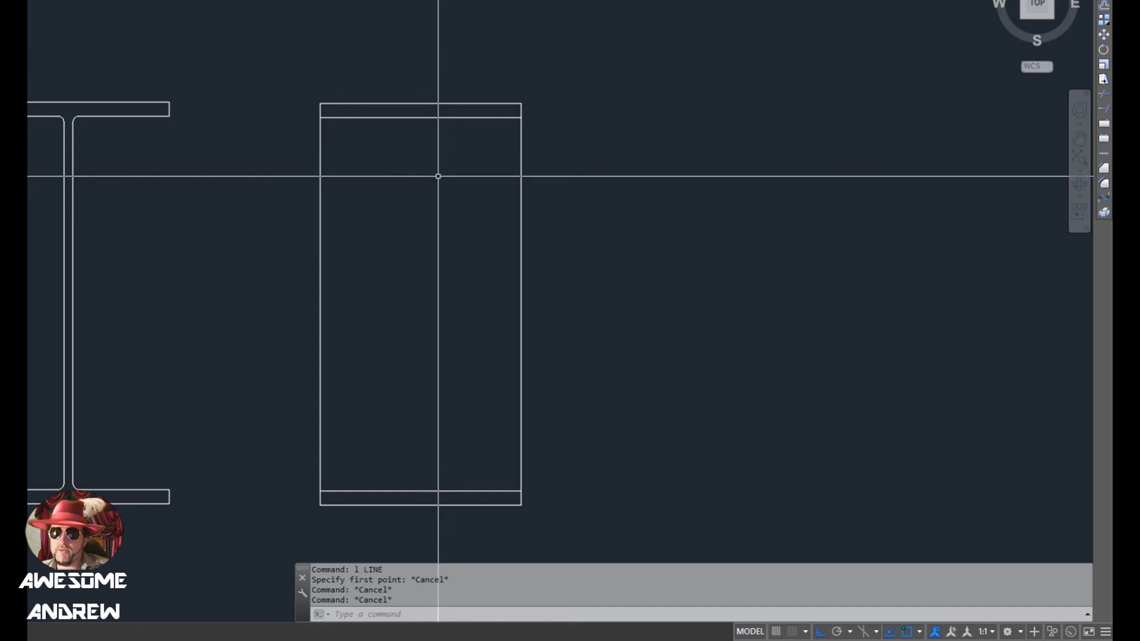
type("os")
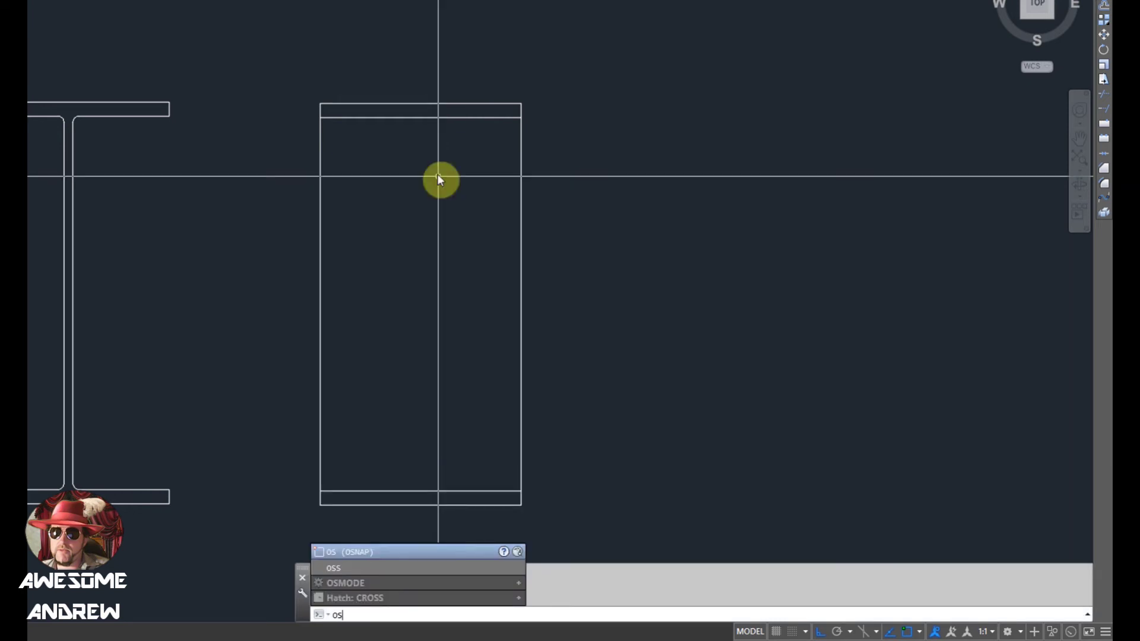
key("Return")
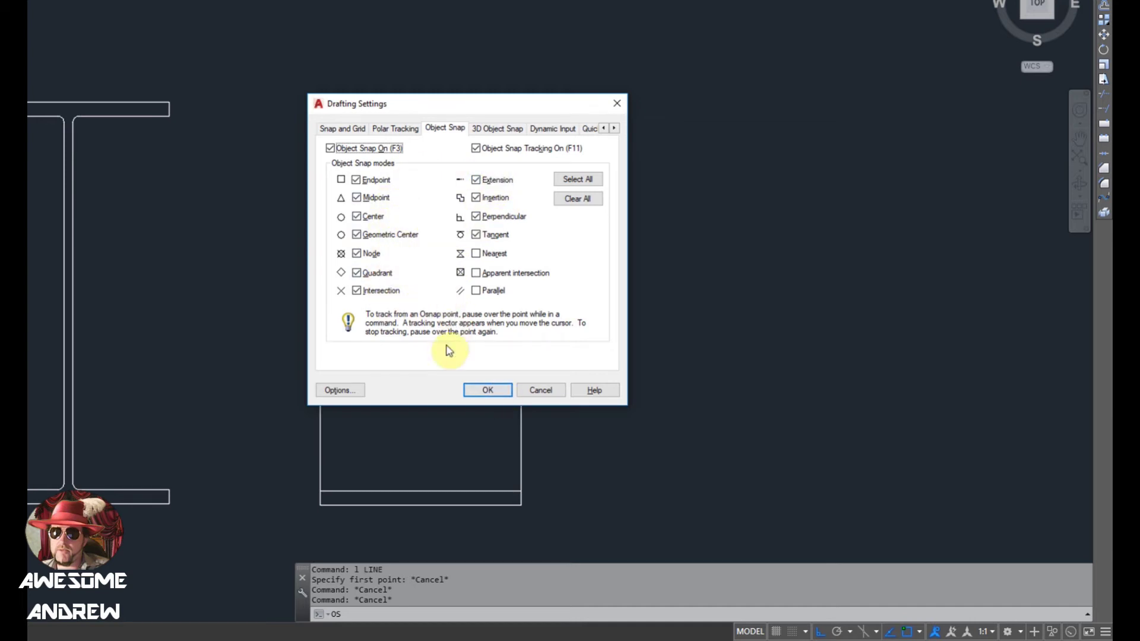
Accept the Drafting Settings with object snap and object snap tracking left enabled
left_click(501, 393)
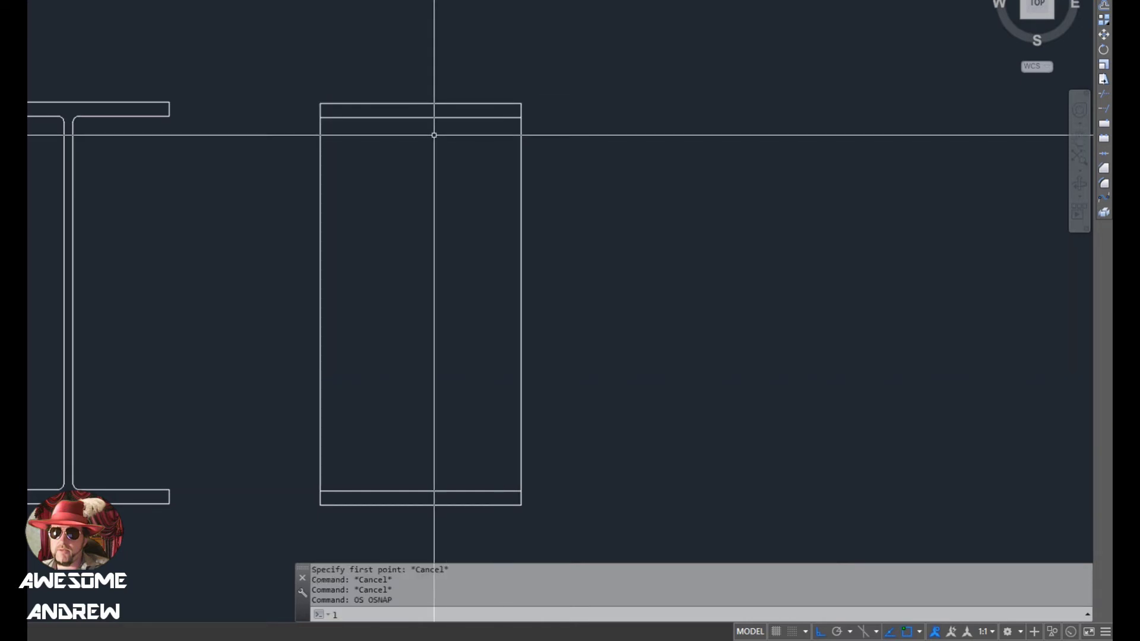
Draw a vertical line from the top edge's midpoint to the bottom edge's midpoint using Midpoint snap
type("l")
key("Return")
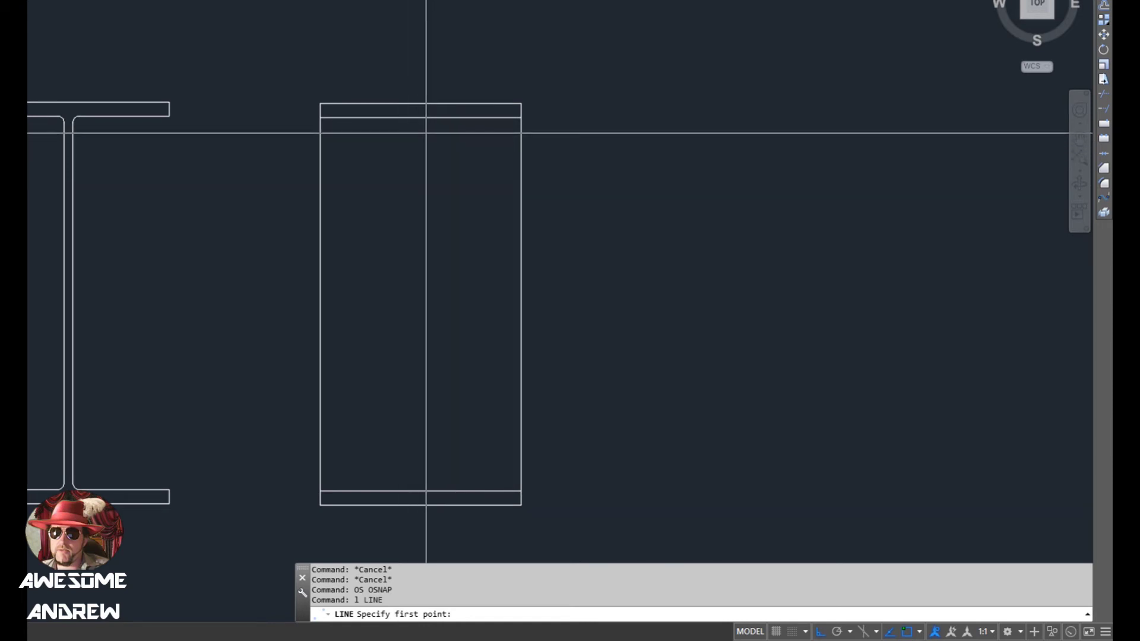
right_click(426, 136, "shift")
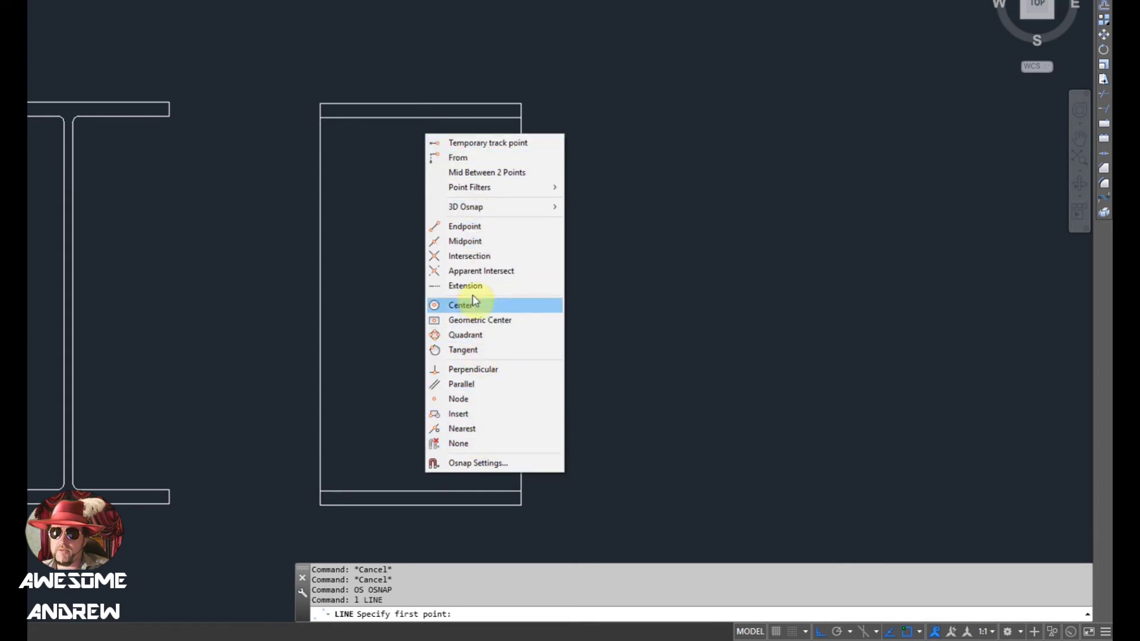
left_click(481, 242)
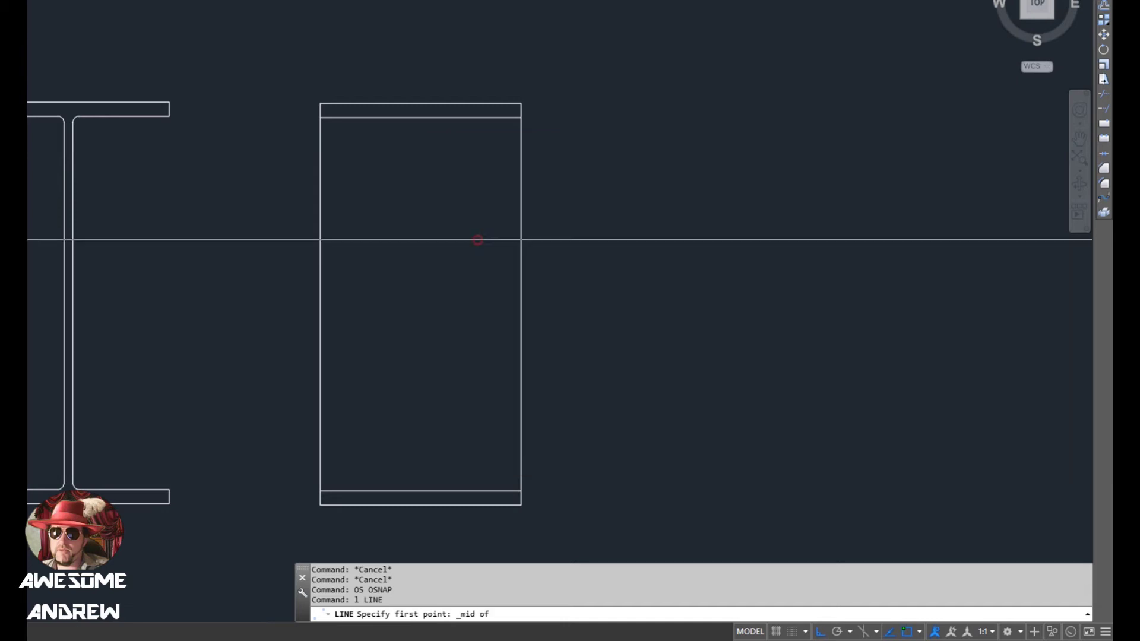
left_click(421, 119)
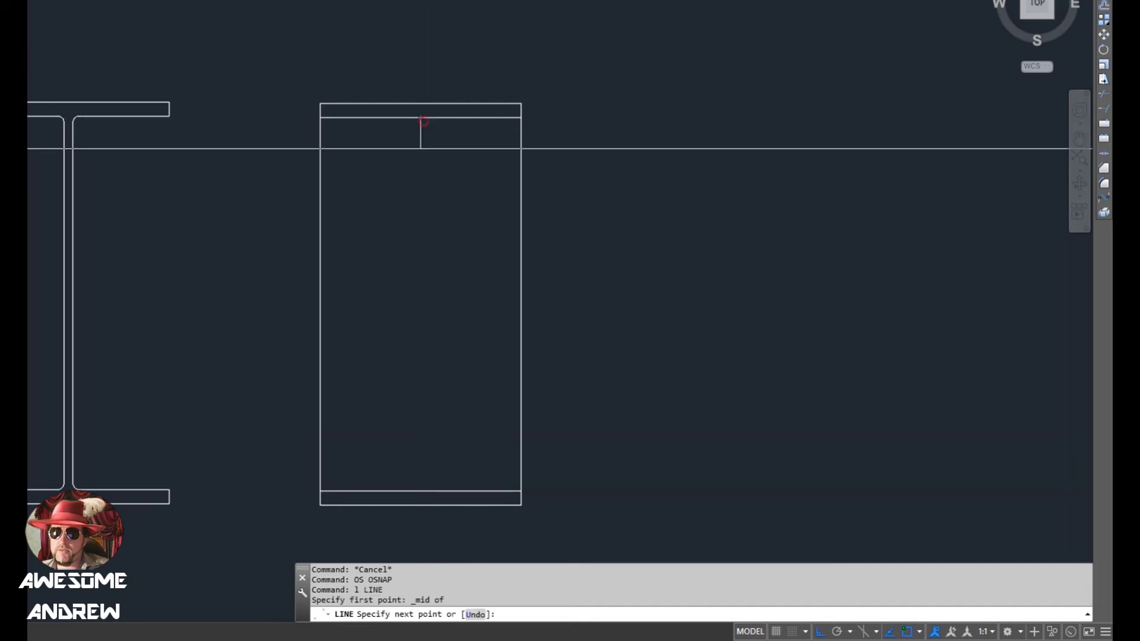
left_click(434, 488)
key("Return")
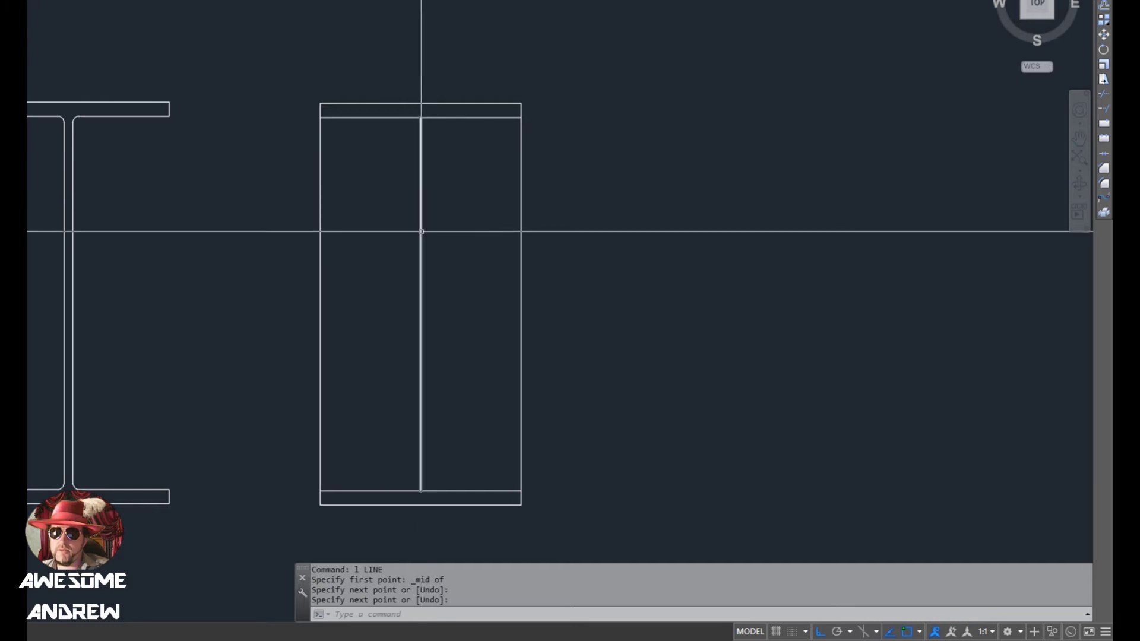
type("o")
key("Return")
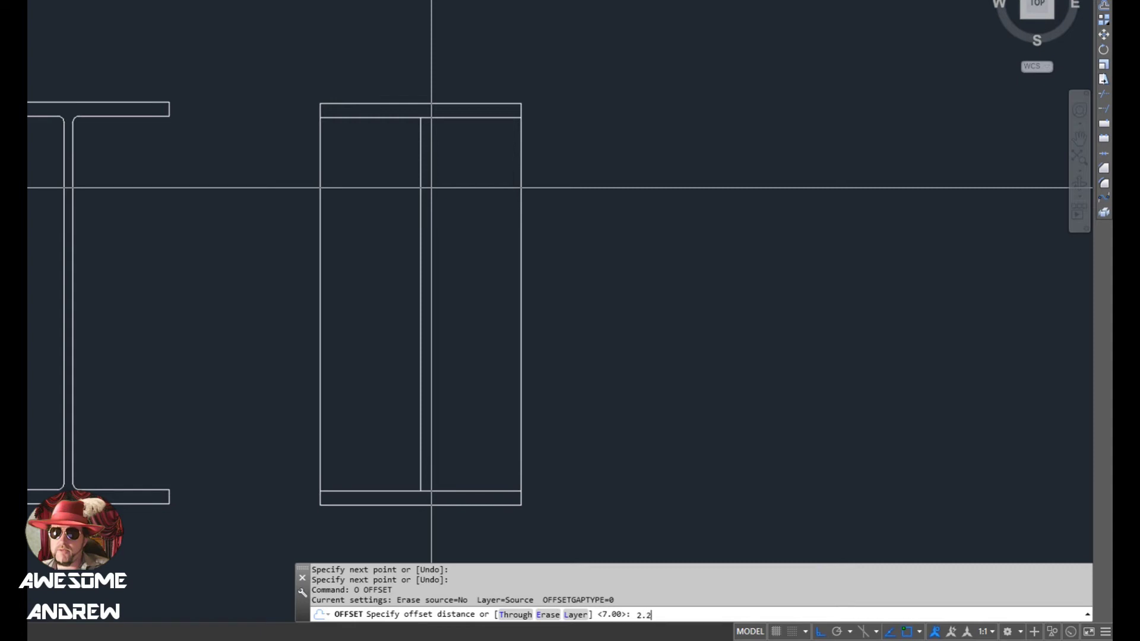
Offset the centreline 2.25 to the right and 2.25 to the left to create both web faces
type("2.22")
key("BackSpace")
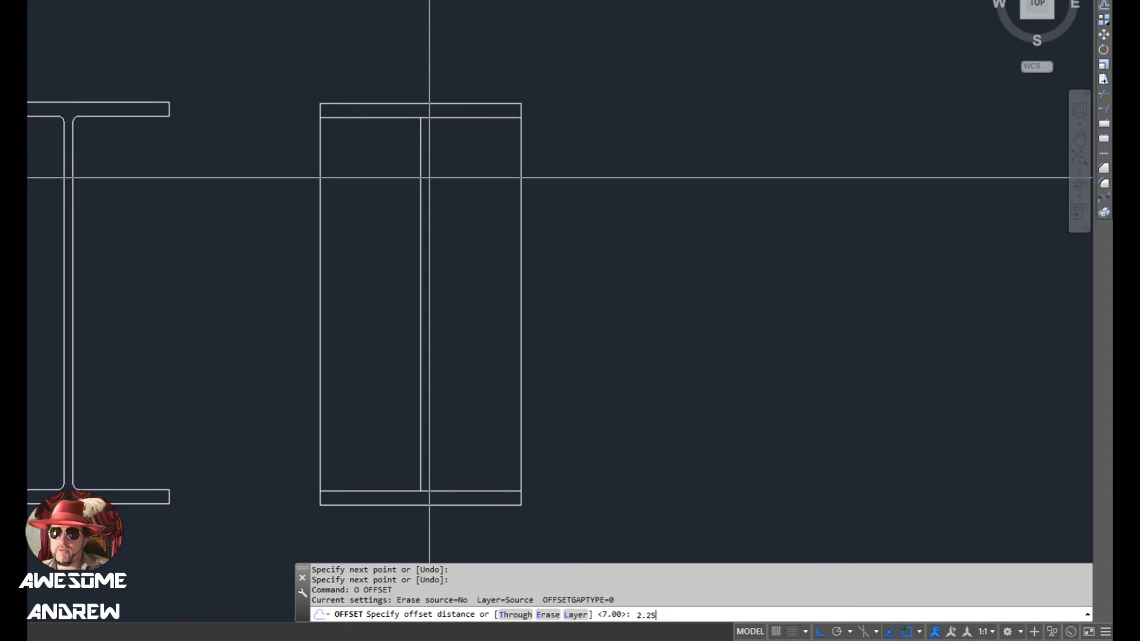
key("Return")
left_click(422, 163)
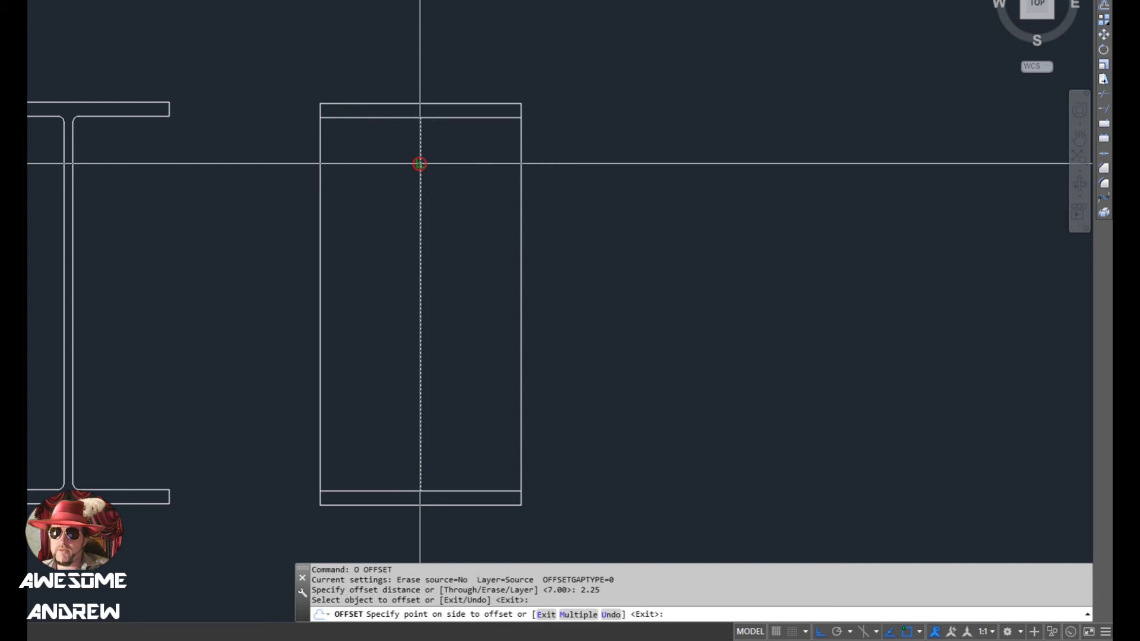
scroll(421, 163, "up", 4)
left_click(482, 160)
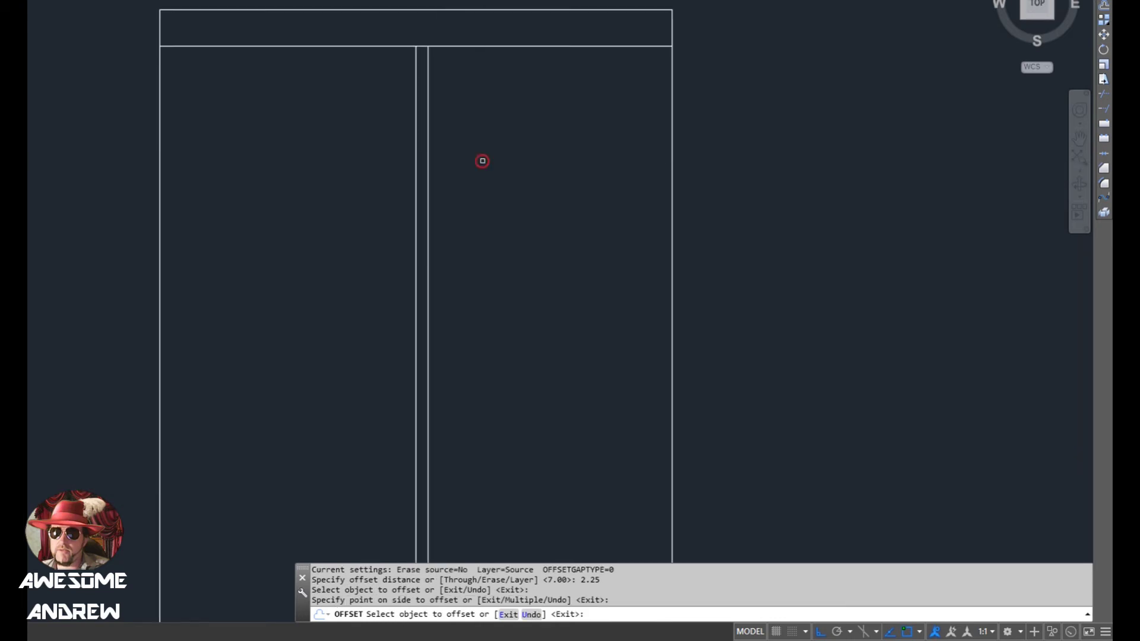
left_click(414, 150)
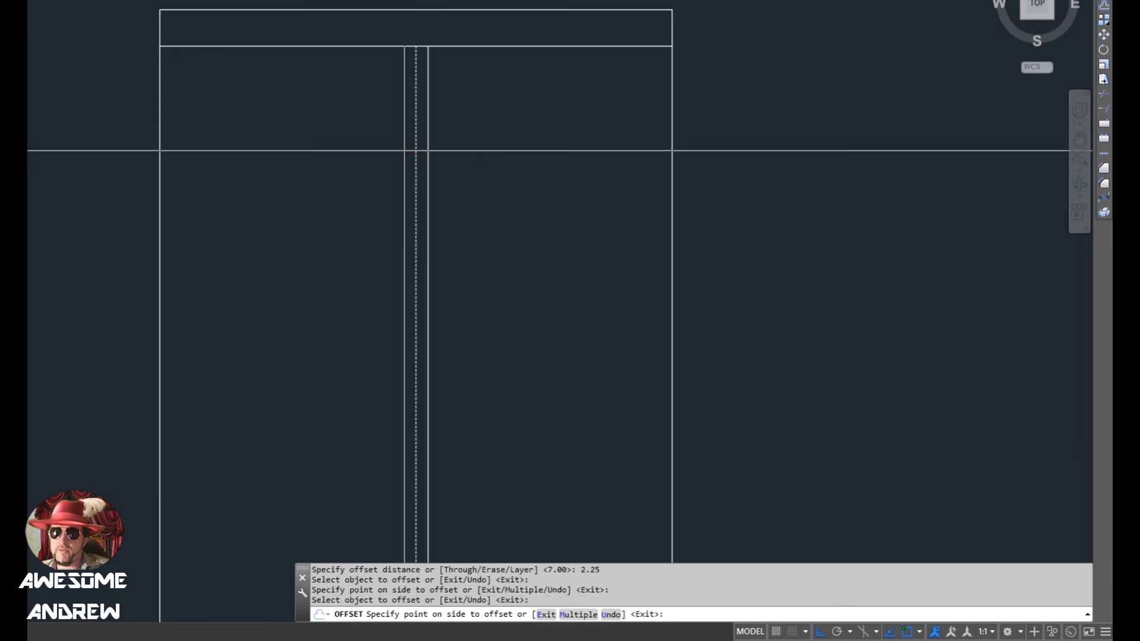
left_click(351, 148)
key("Escape")
left_click(414, 141)
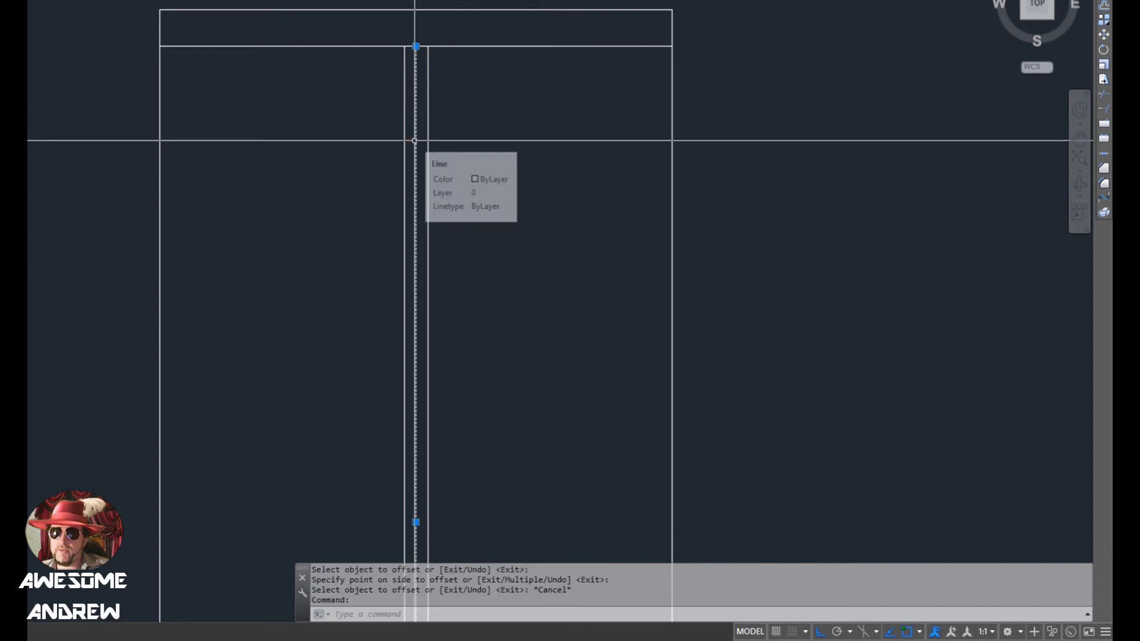
Erase the centreline, leaving only the two web-face lines
key("Delete")
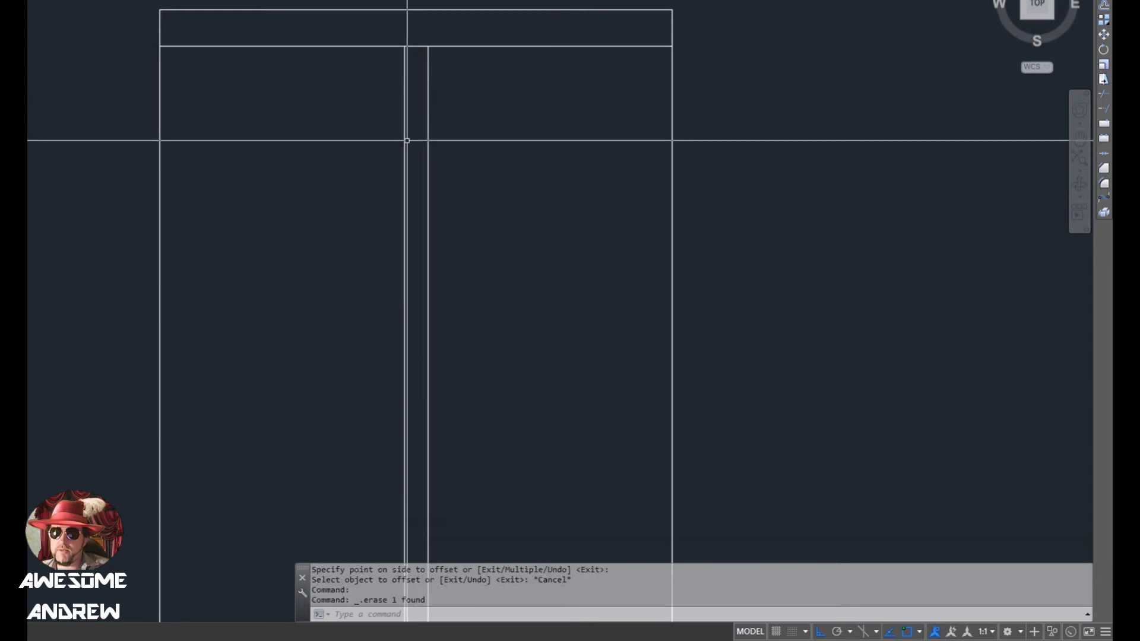
scroll(494, 172, "down", 5)
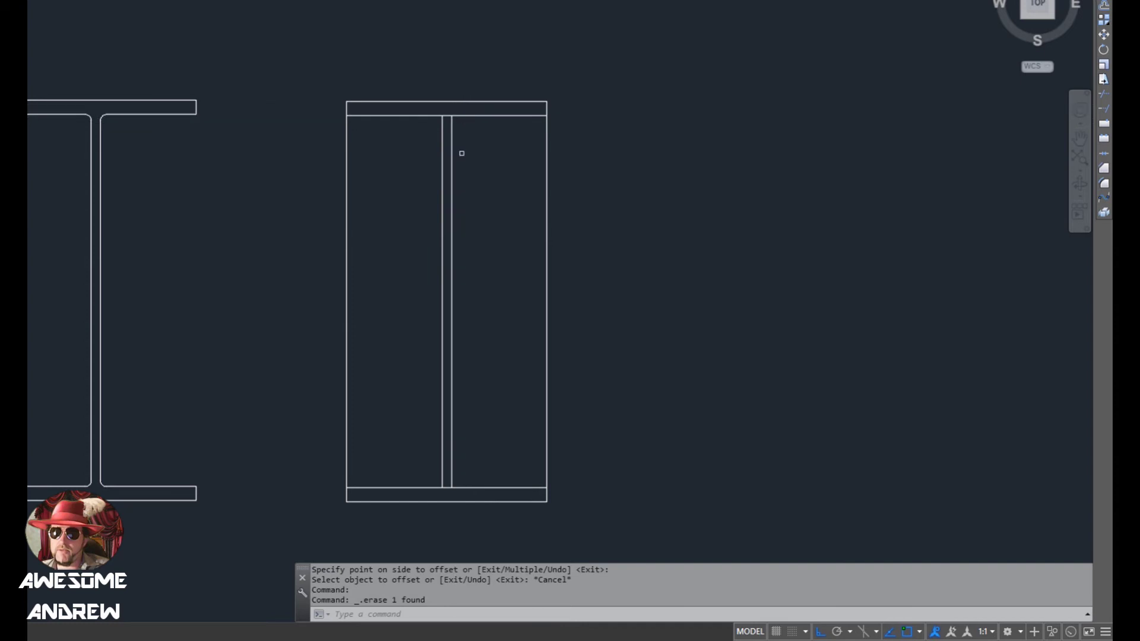
scroll(444, 487, "up", 4)
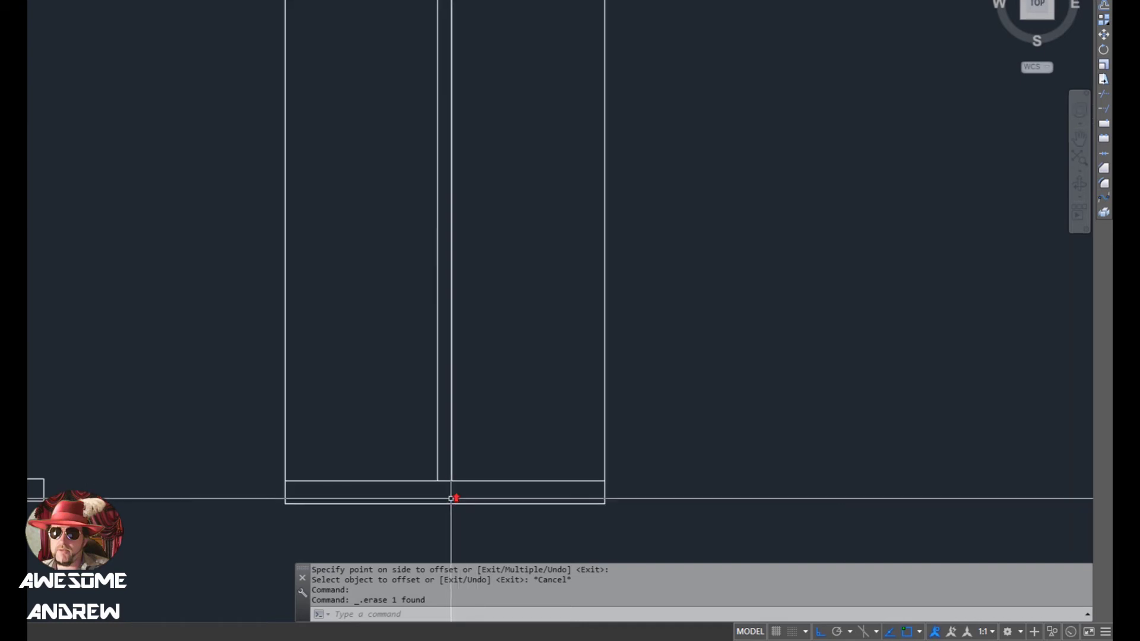
Check the 200 UB dimension table, then zoom in on the bottom flange
key("alt+Tab")
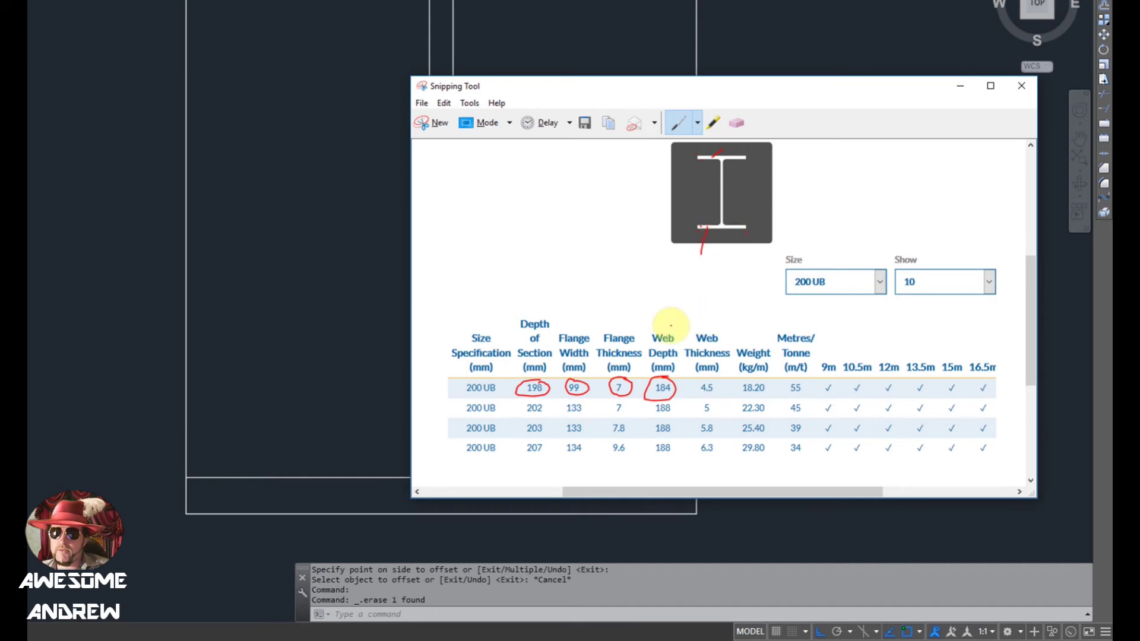
left_click(343, 329)
scroll(512, 413, "down", 4)
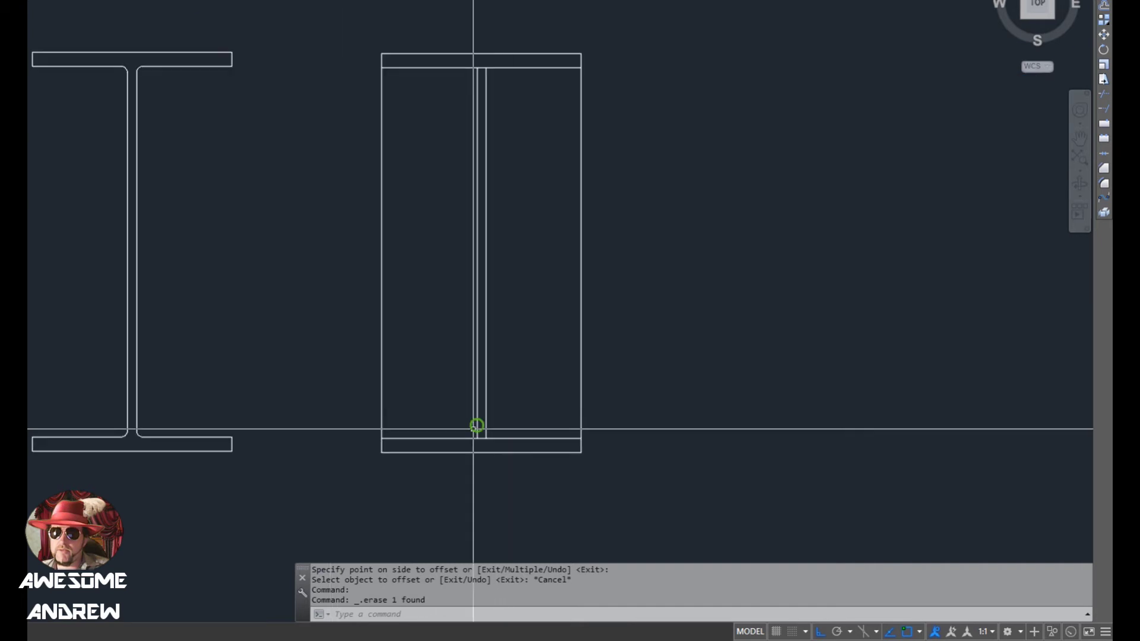
scroll(511, 416, "up", 2)
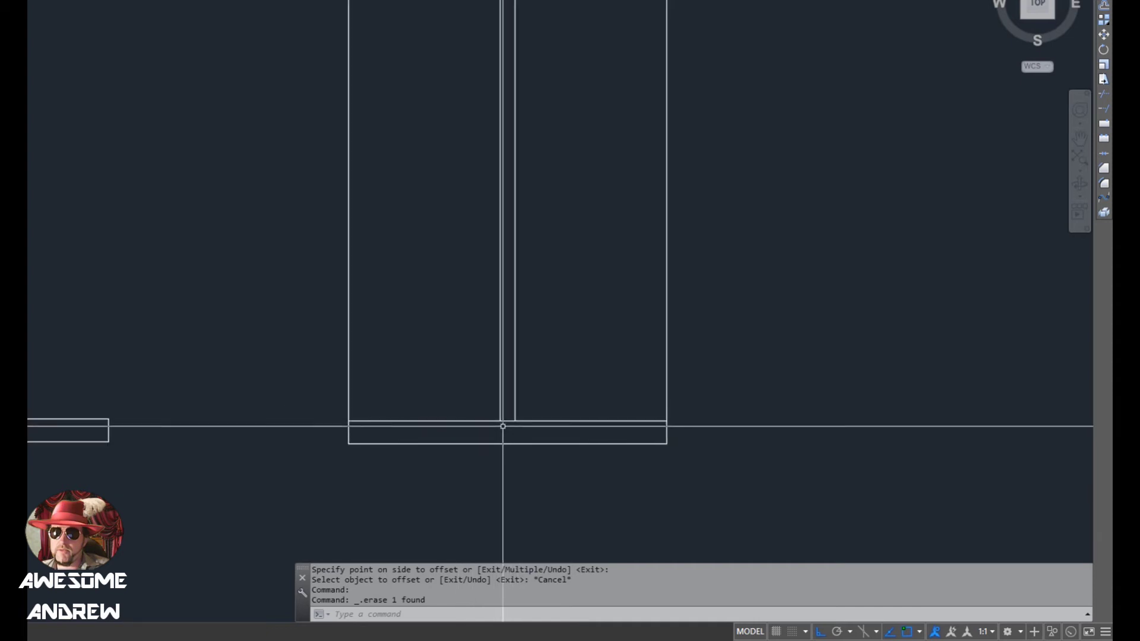
scroll(505, 426, "up", 1)
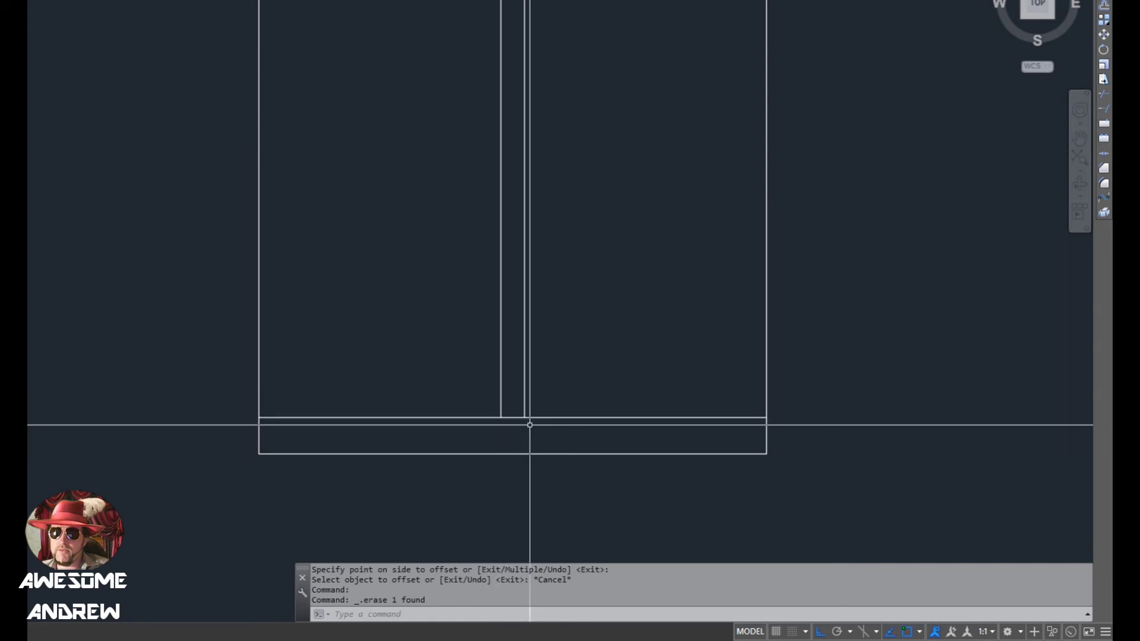
Draw a radius 3 circle where the web meets the bottom flange
type("c")
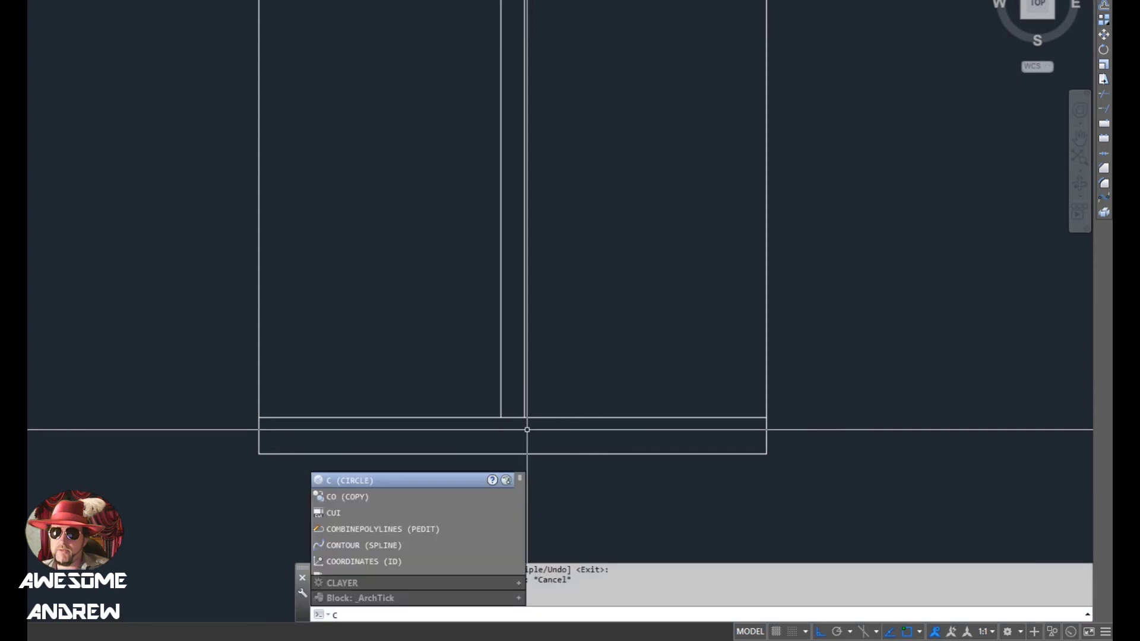
key("Return")
left_click(500, 418)
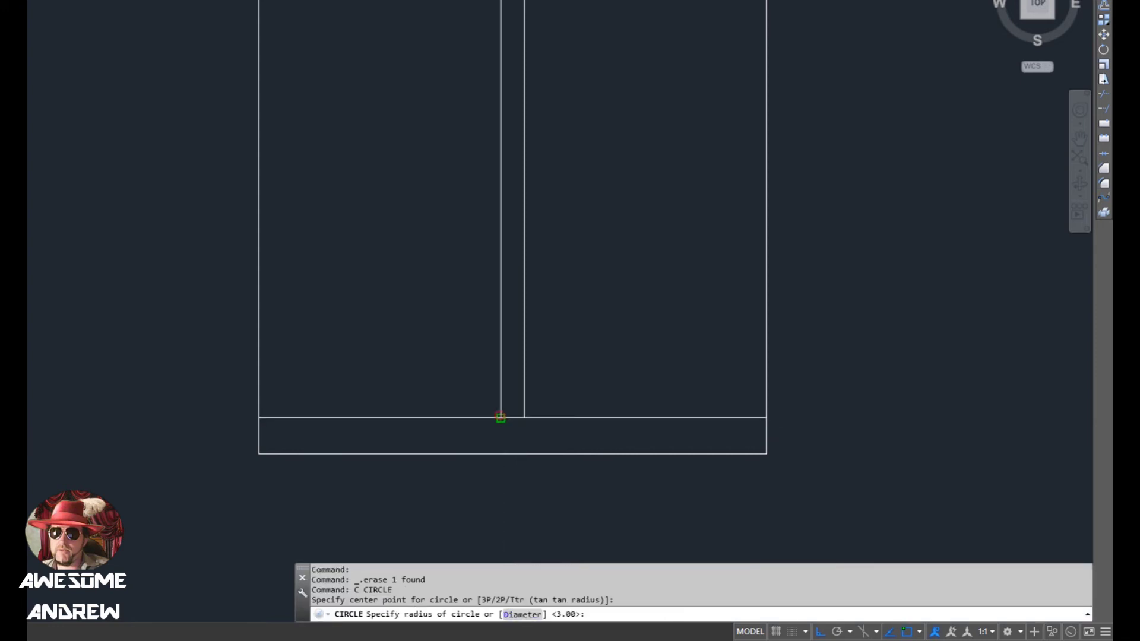
scroll(501, 419, "up", 3)
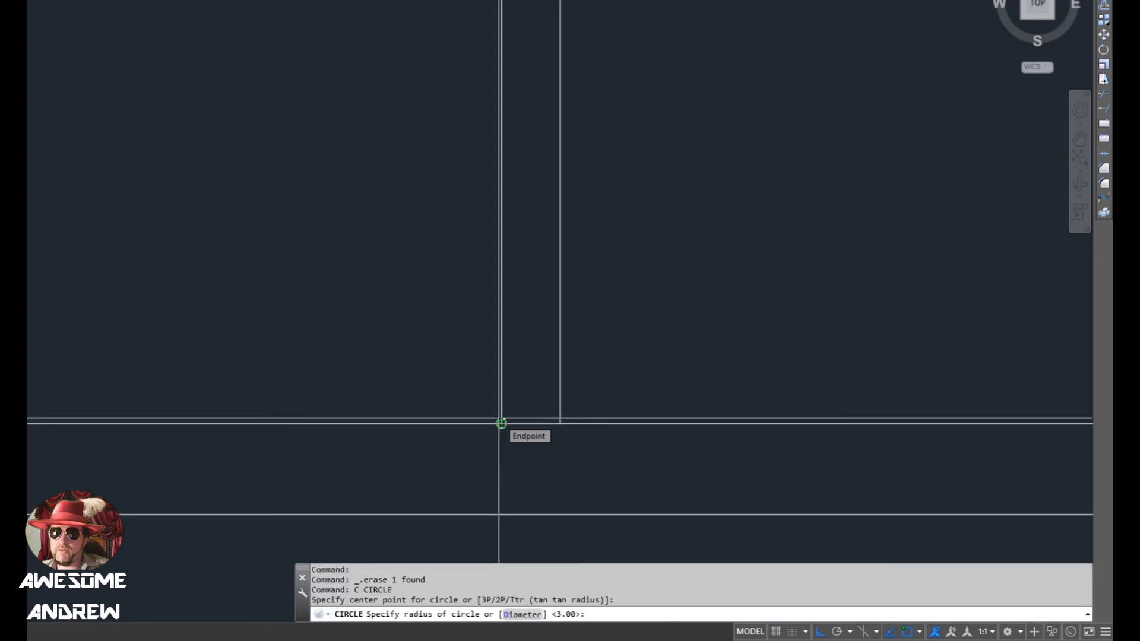
type("r")
key("Return")
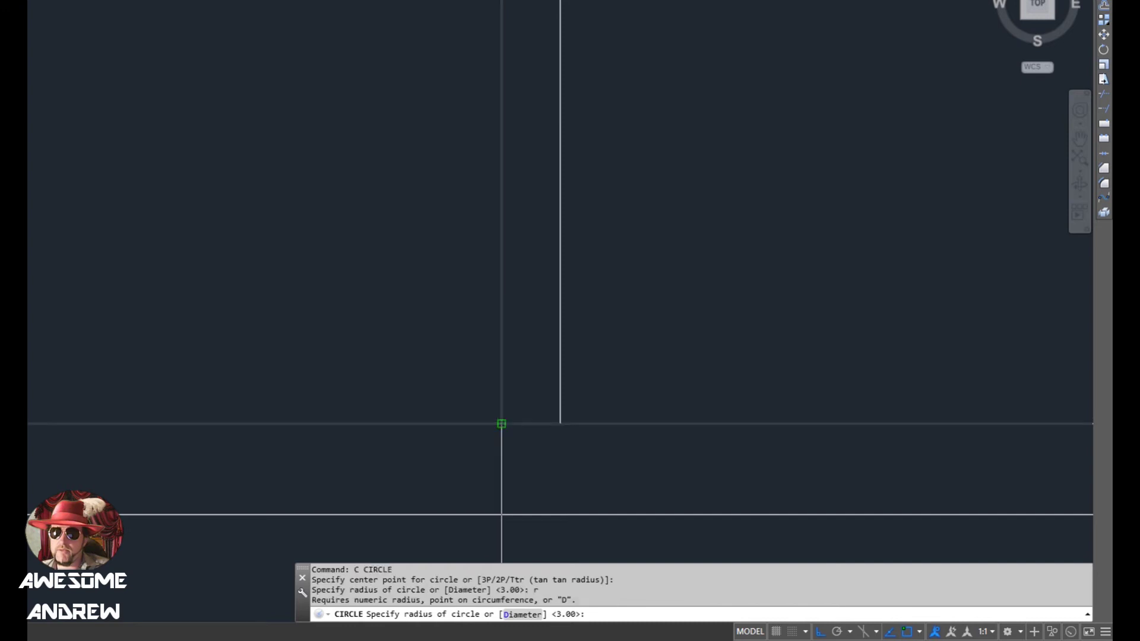
type("3")
key("Return")
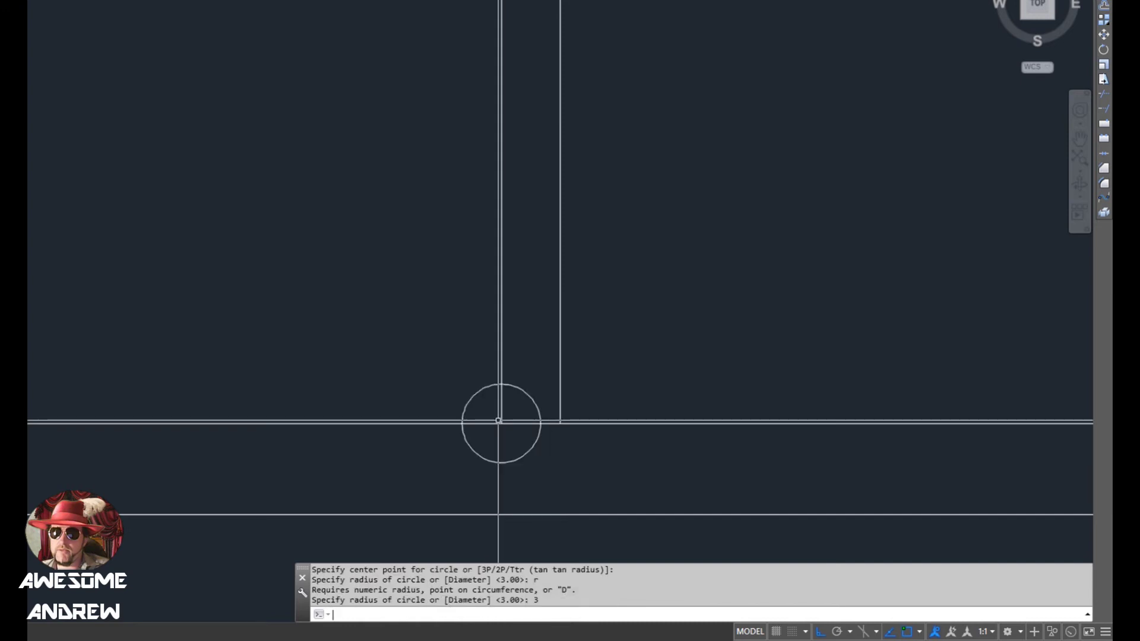
scroll(552, 409, "down", 2)
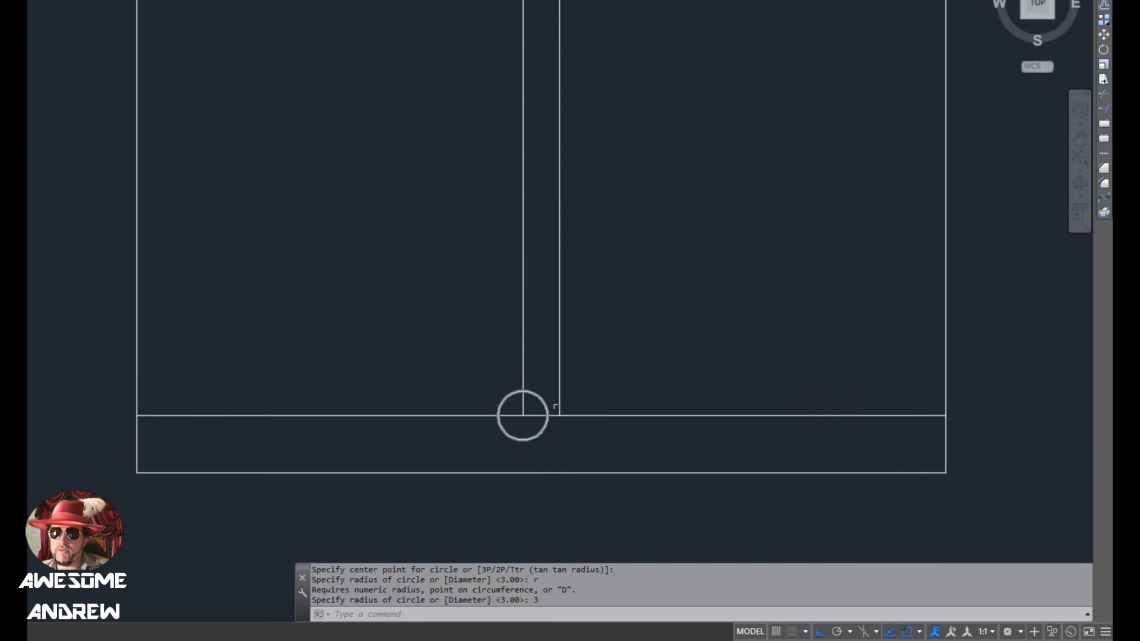
scroll(544, 405, "up", 2)
scroll(510, 437, "up", 2)
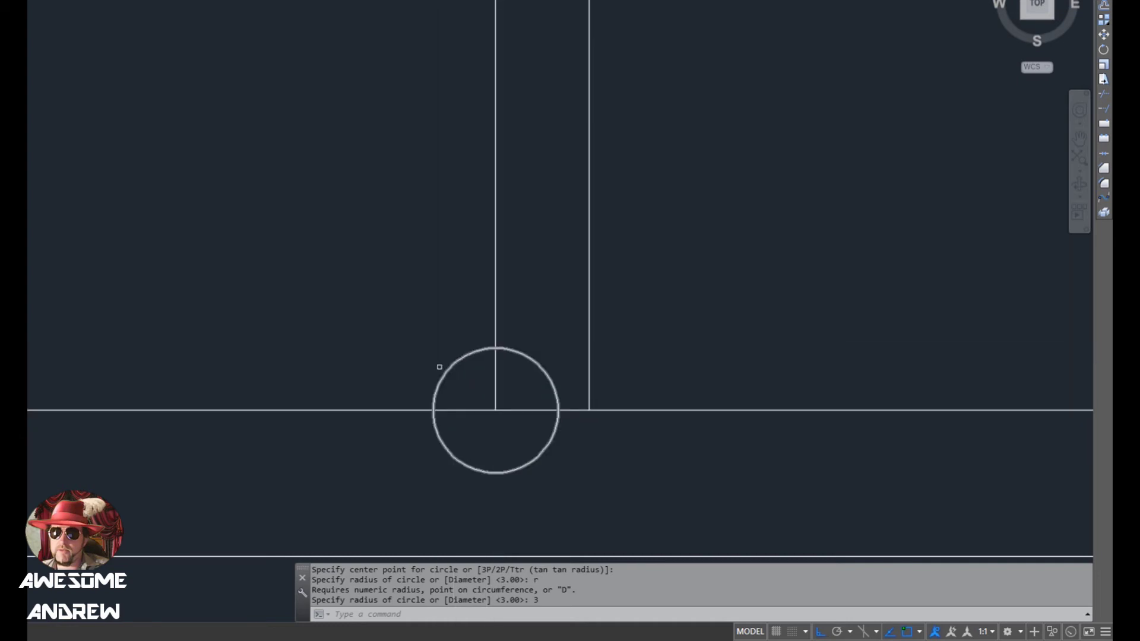
Move the circle by its quadrant grip so it touches the left web face and flange line
left_click(564, 457)
left_click(533, 438)
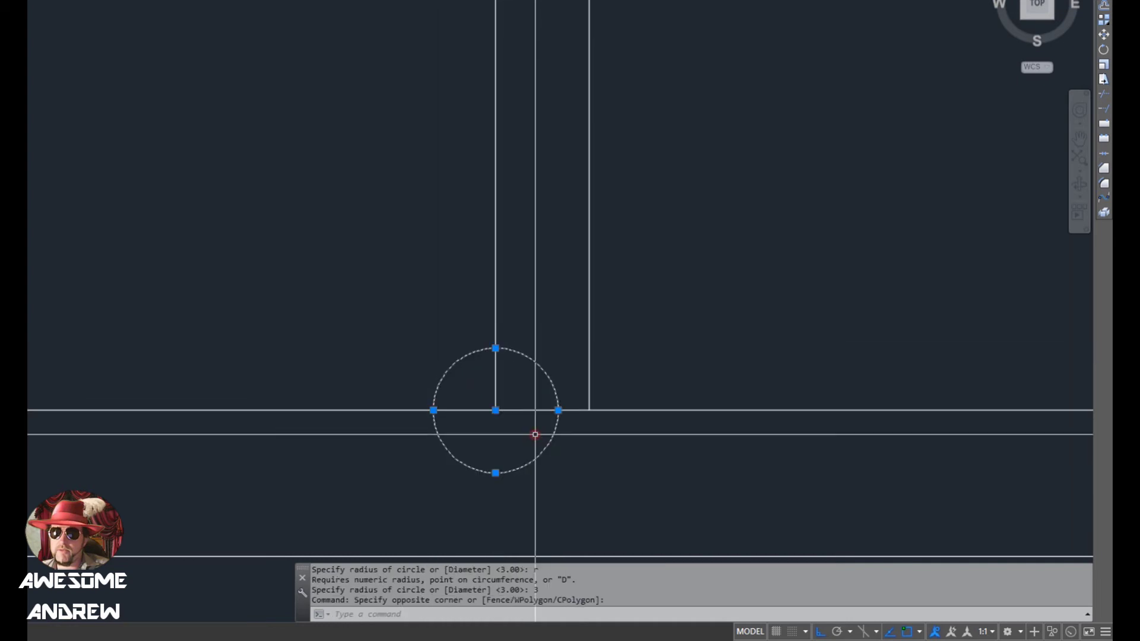
left_click(496, 473)
key("space")
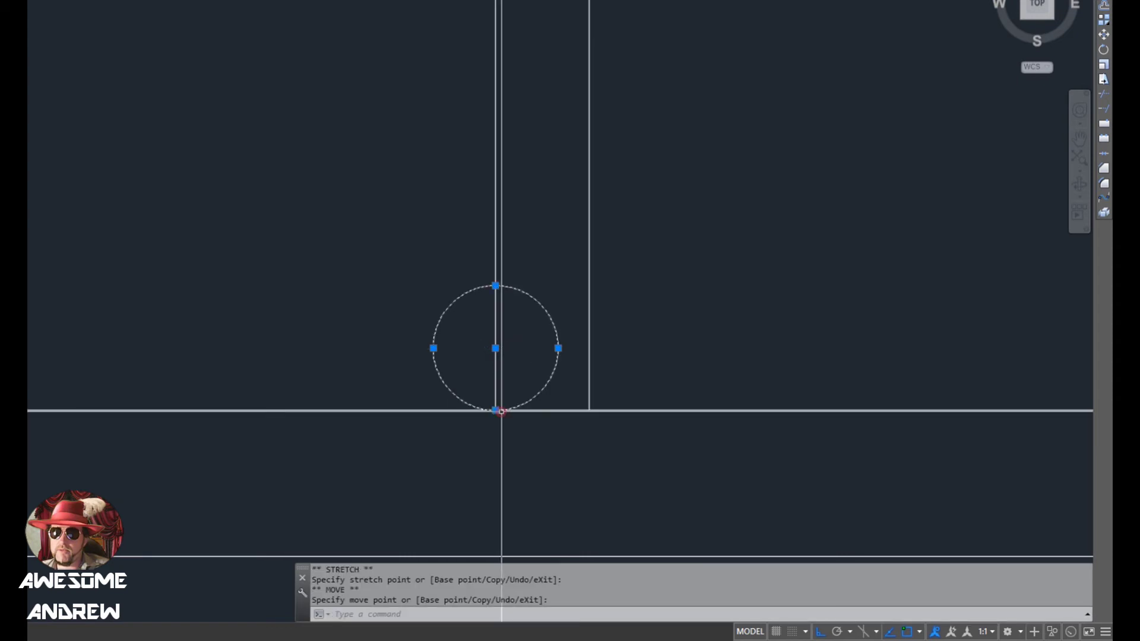
left_click(501, 411)
left_click(558, 348)
key("space")
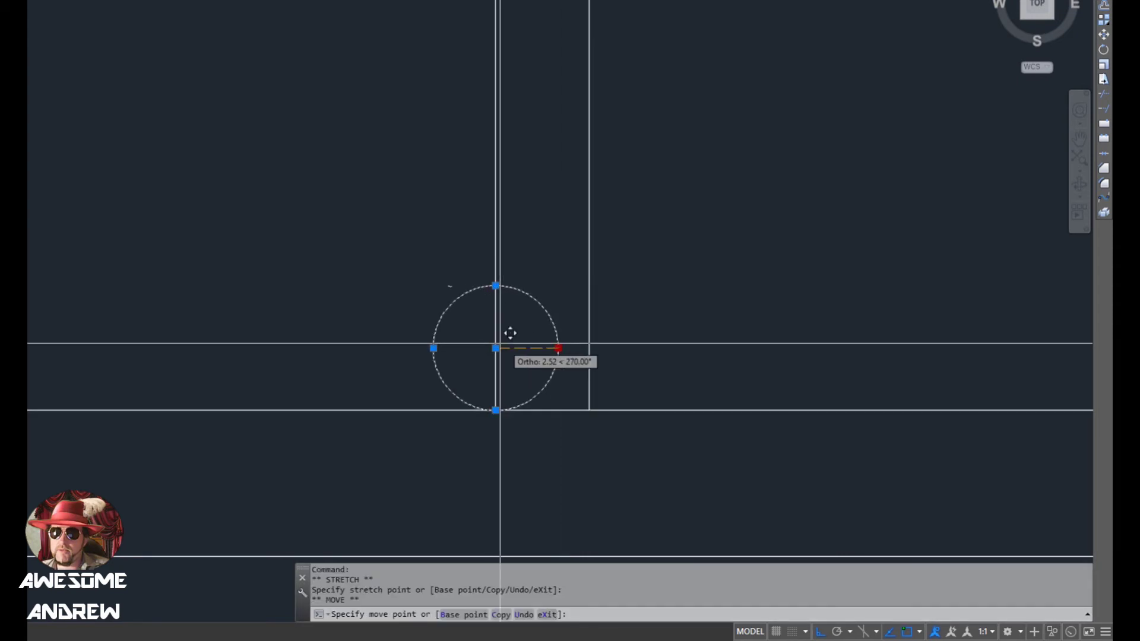
left_click(496, 348)
key("Escape")
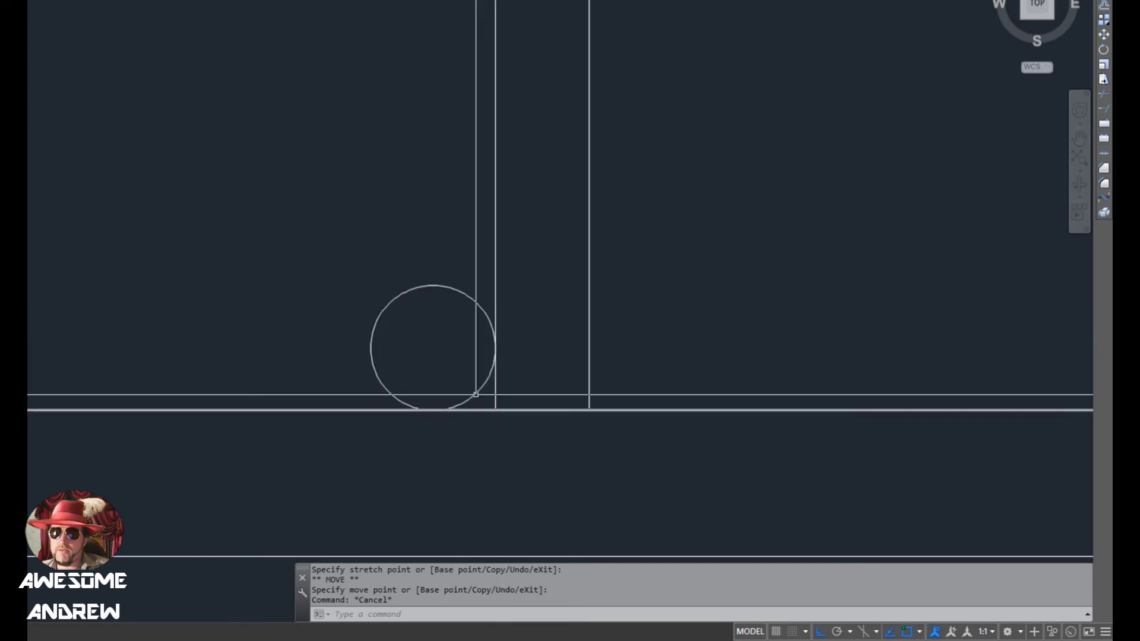
scroll(503, 355, "down", 2)
key("Escape")
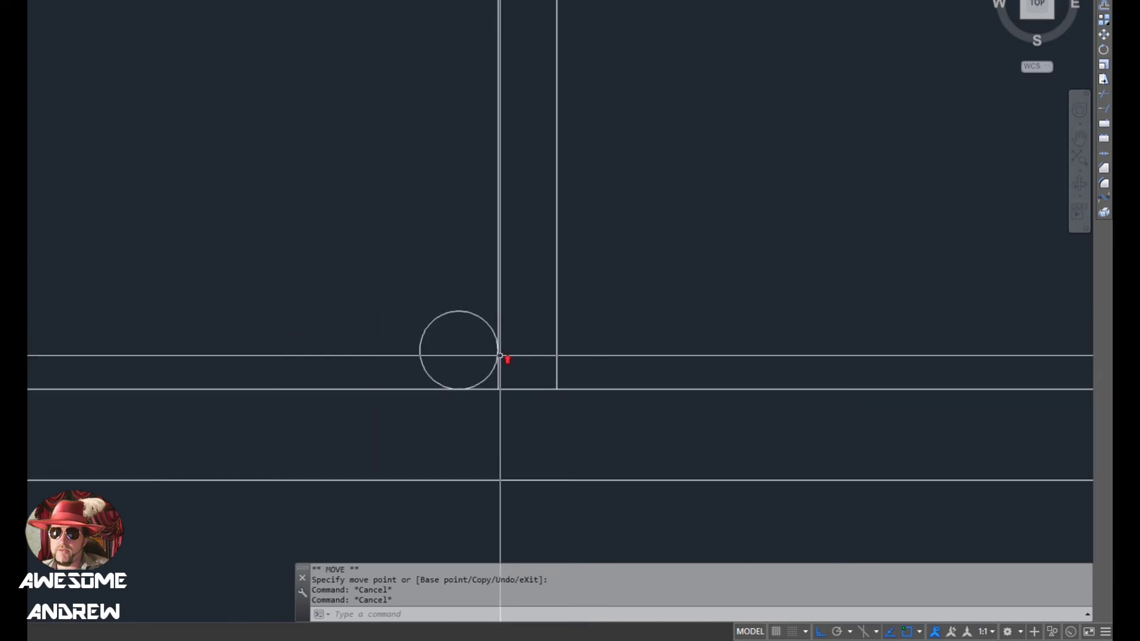
scroll(499, 356, "up", 2)
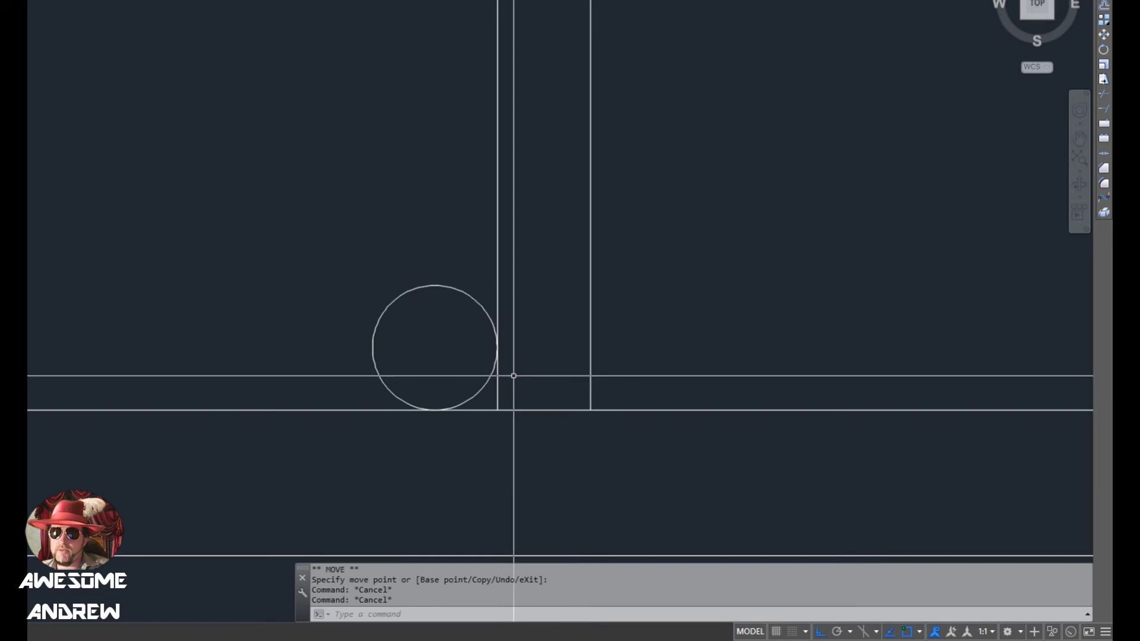
Trim the radius 3 circle against the web face and flange line, leaving a quarter-arc fillet
type("TR")
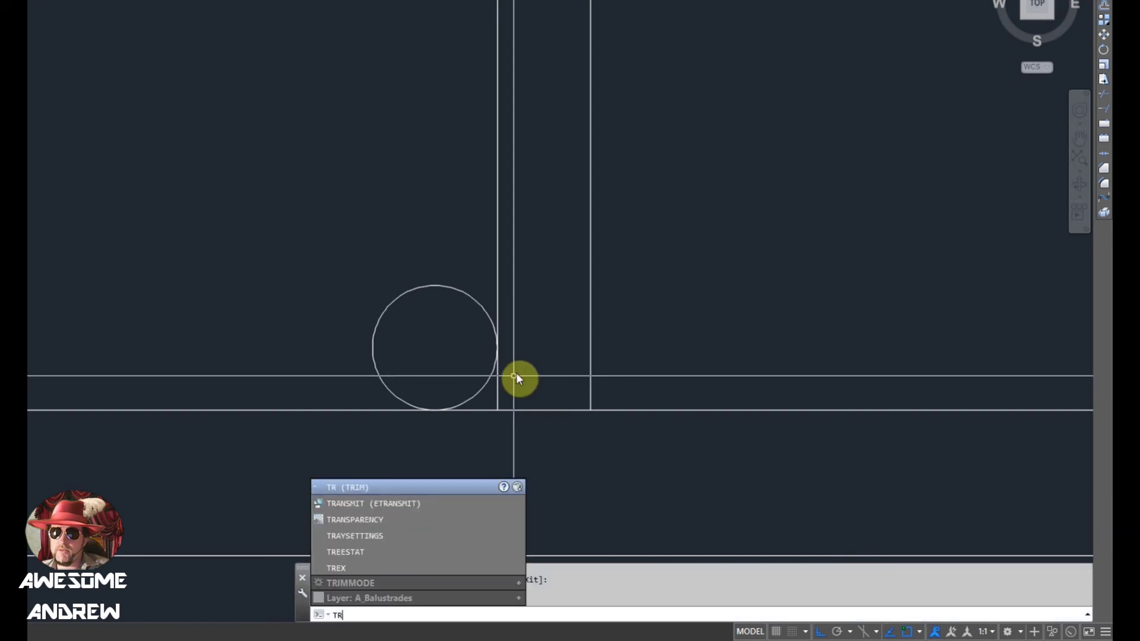
key("Return")
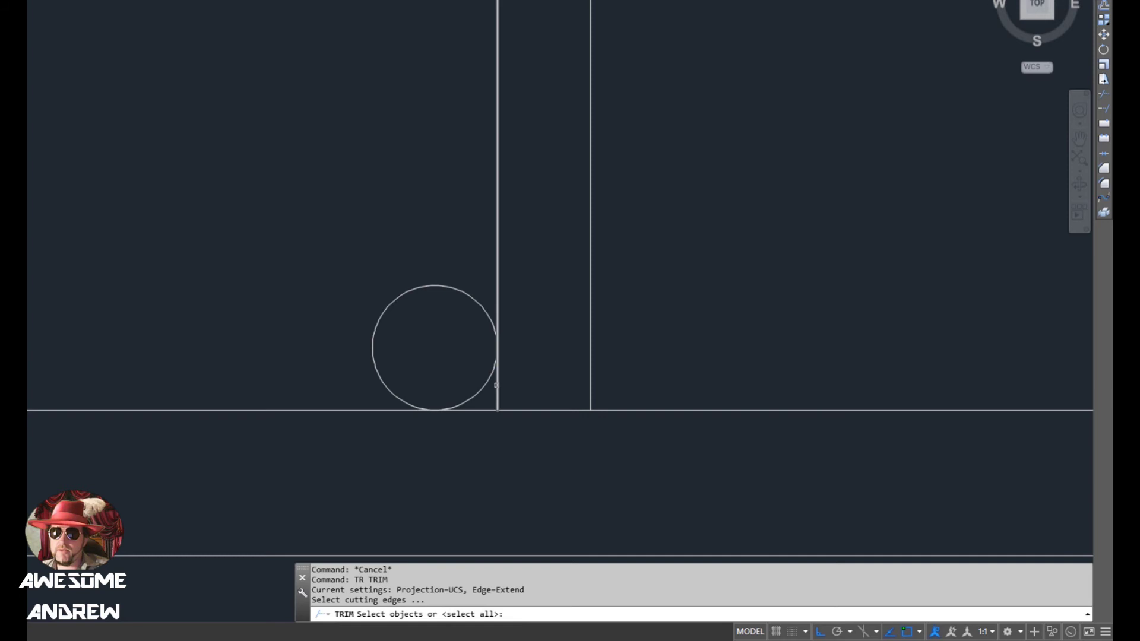
left_click(496, 385)
left_click(487, 409)
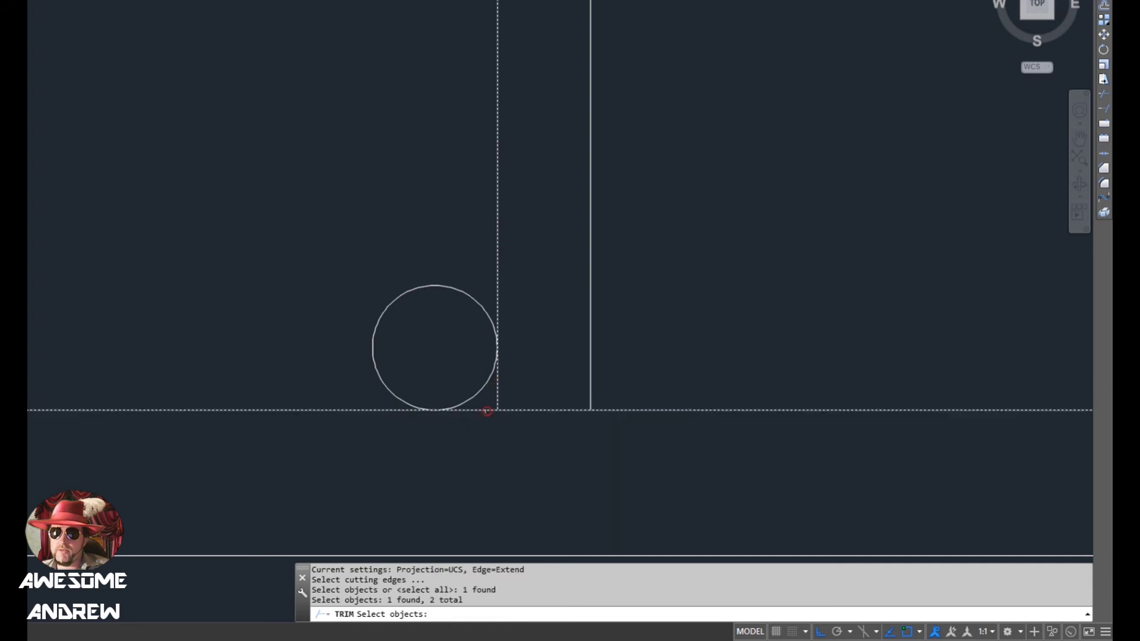
key("Return")
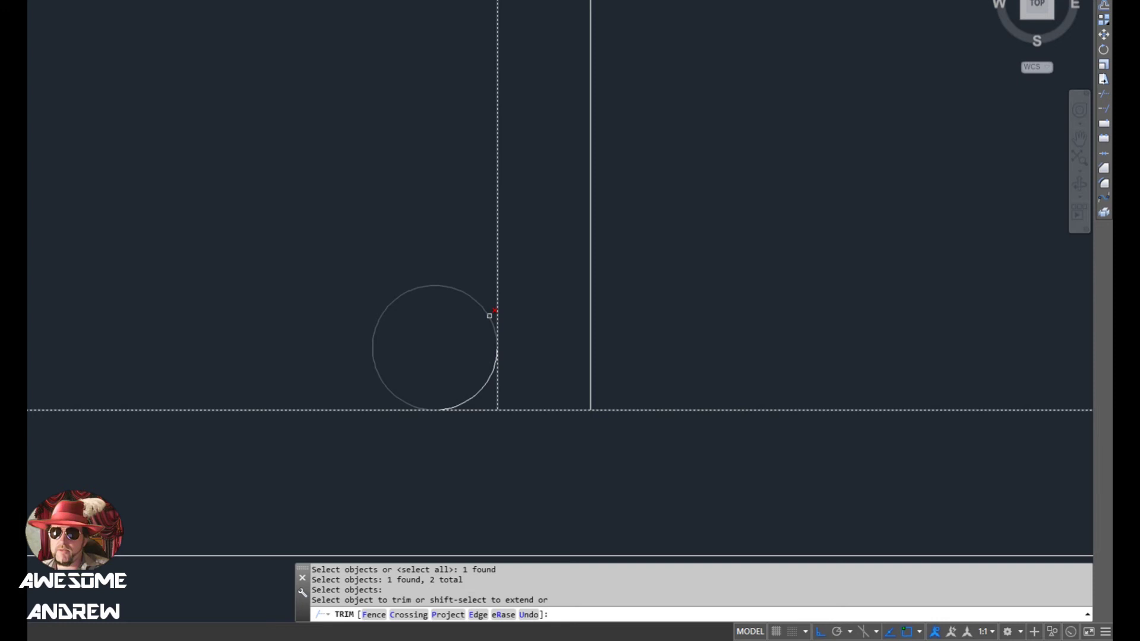
key("Escape")
scroll(540, 374, "down", 2)
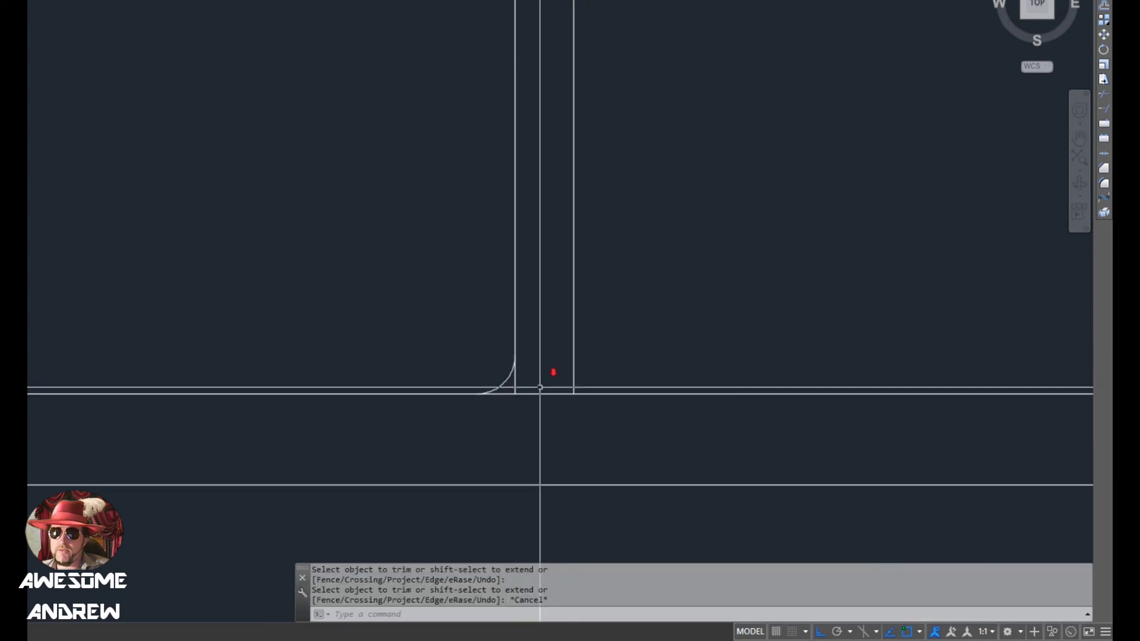
scroll(594, 380, "up", 2)
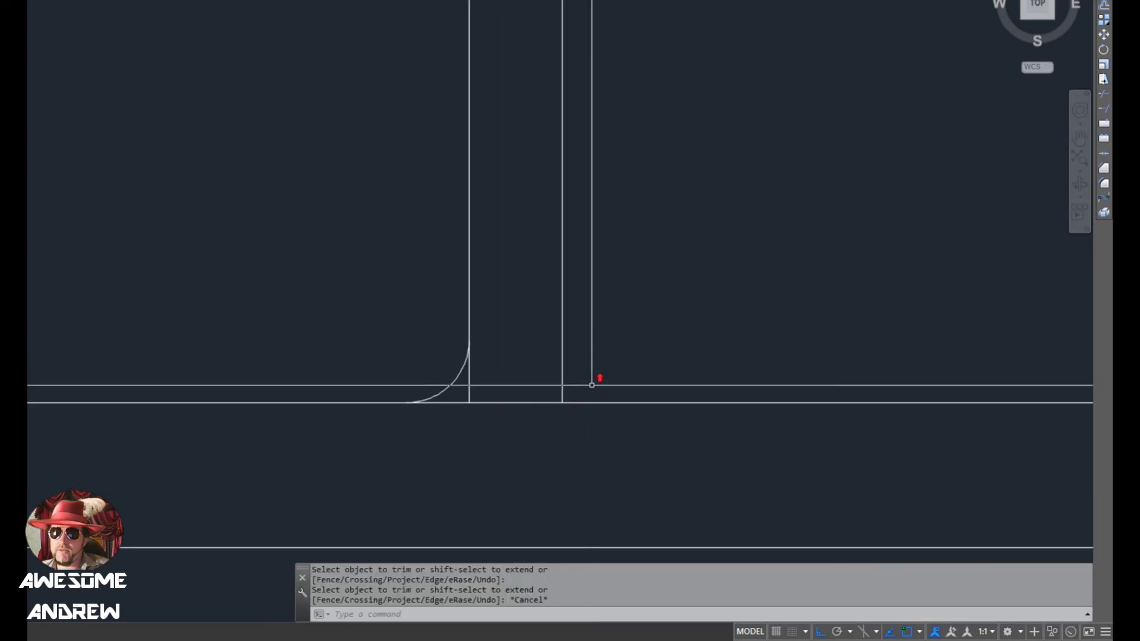
scroll(568, 437, "down", 2)
scroll(527, 415, "up", 2)
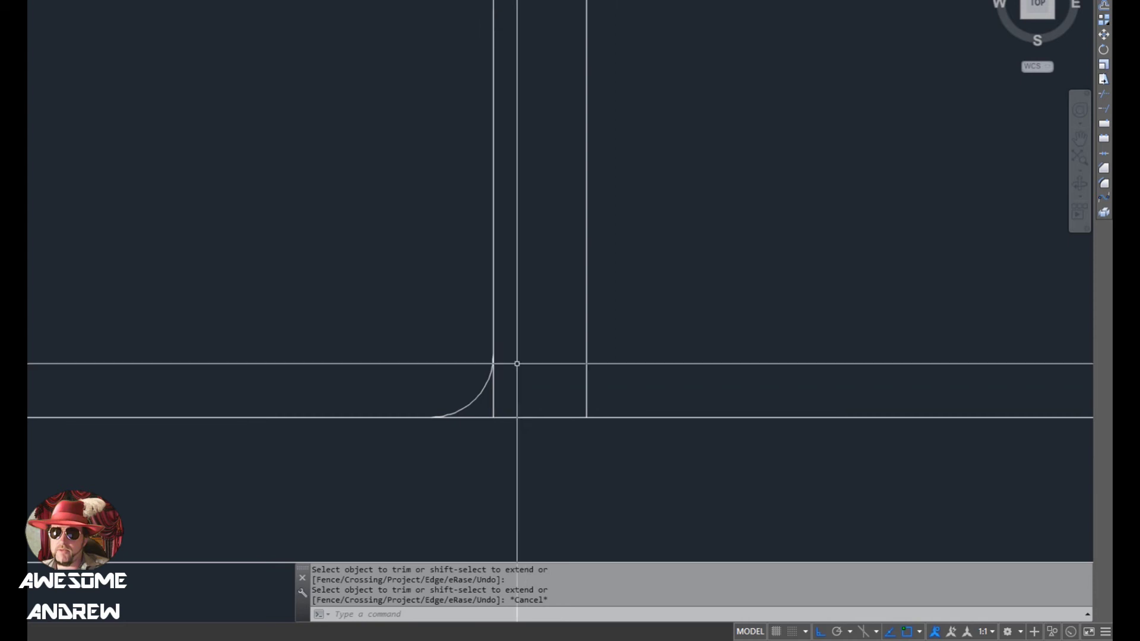
Draw a short line from the fillet arc's top across to the far web face
type("1")
key("Return")
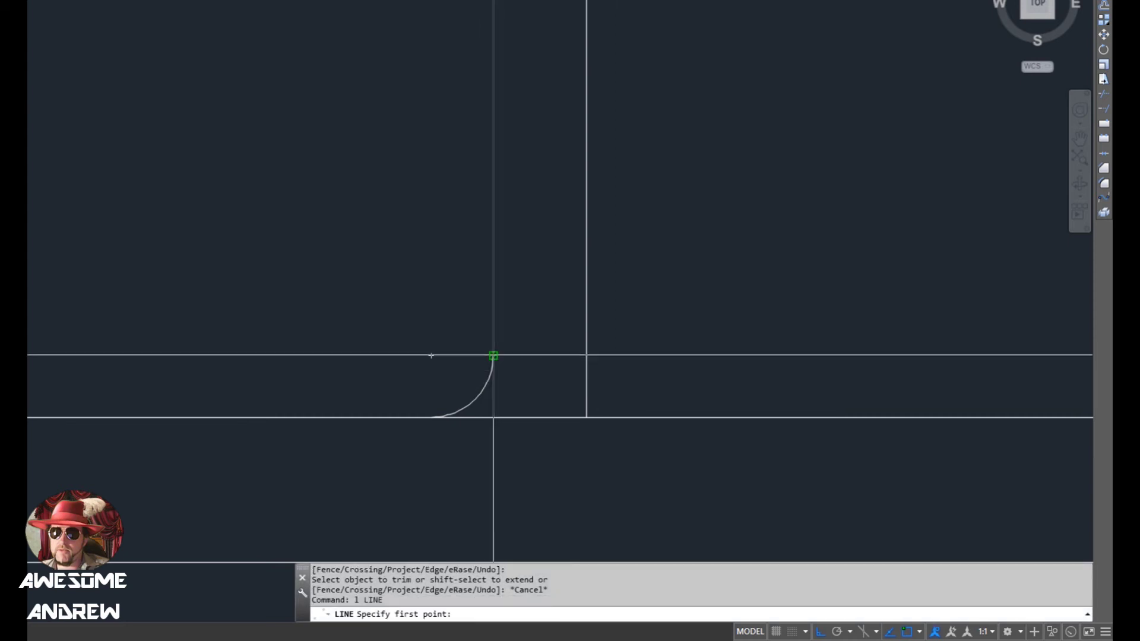
left_click(494, 355)
left_click(585, 345)
key("Escape")
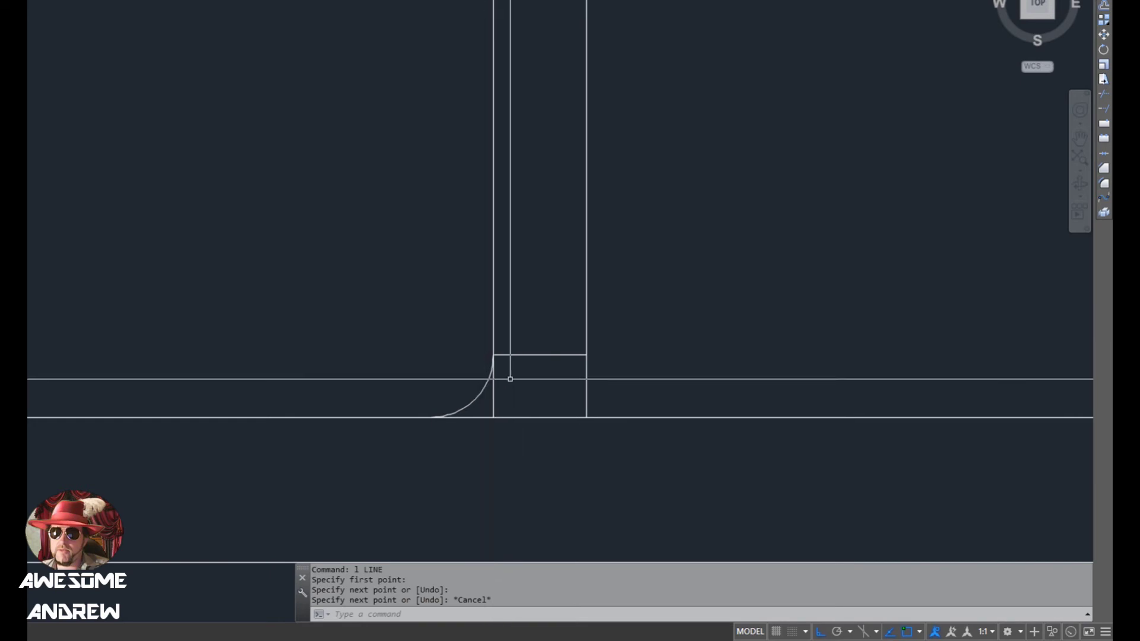
Select the fillet arc together with the new short web line
left_click(485, 389)
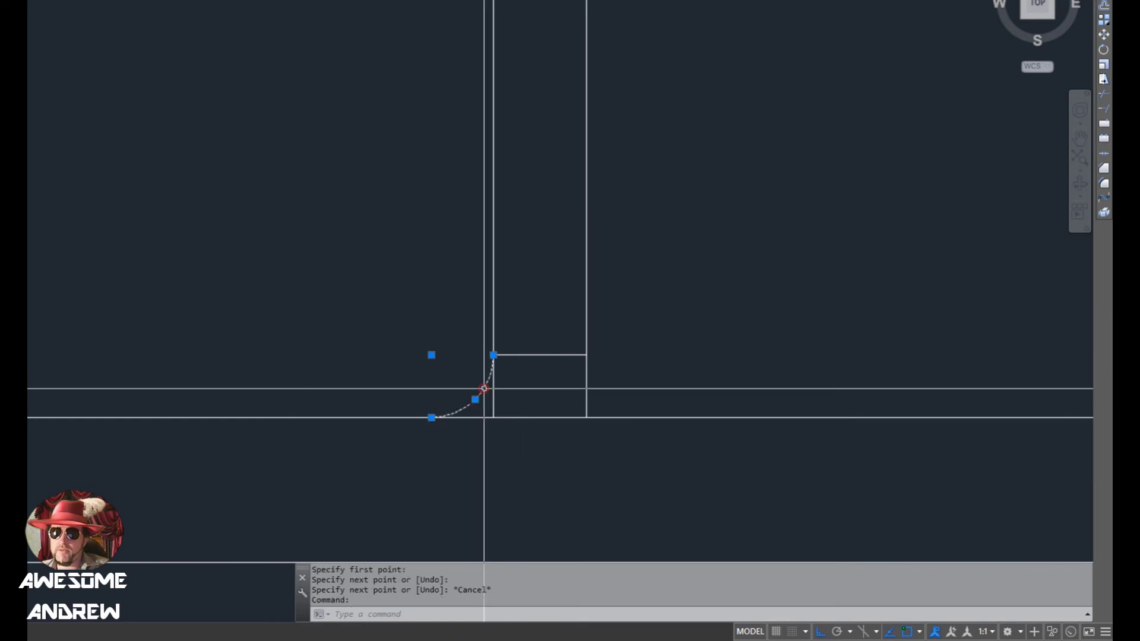
left_click(537, 364)
left_click(524, 335)
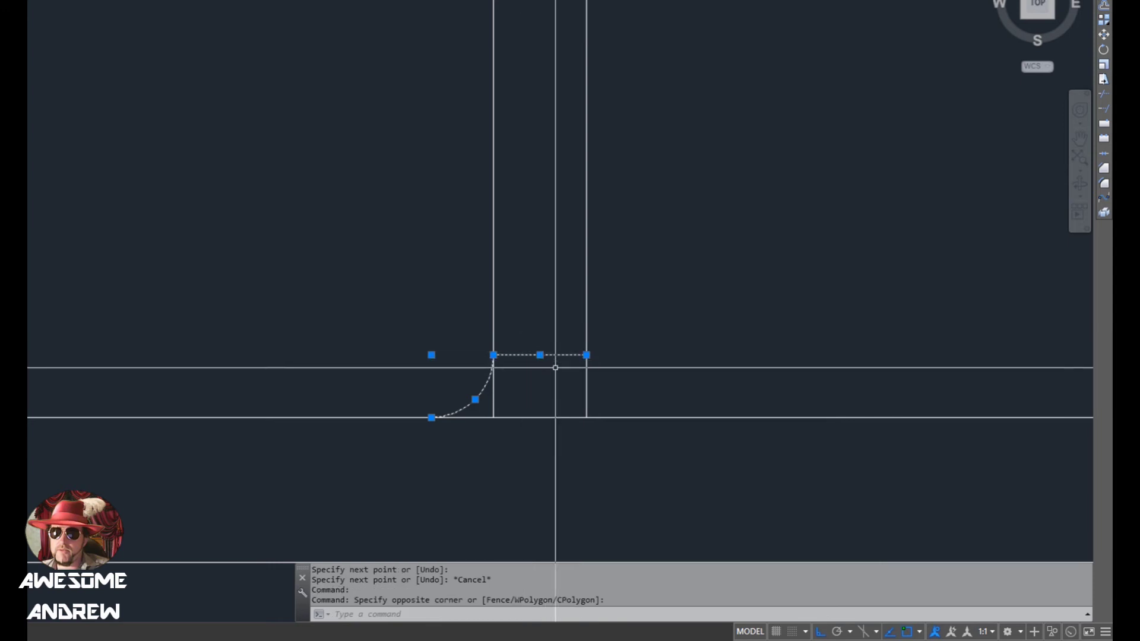
scroll(564, 374, "up", 2)
middle_click_drag(565, 376, 543, 368)
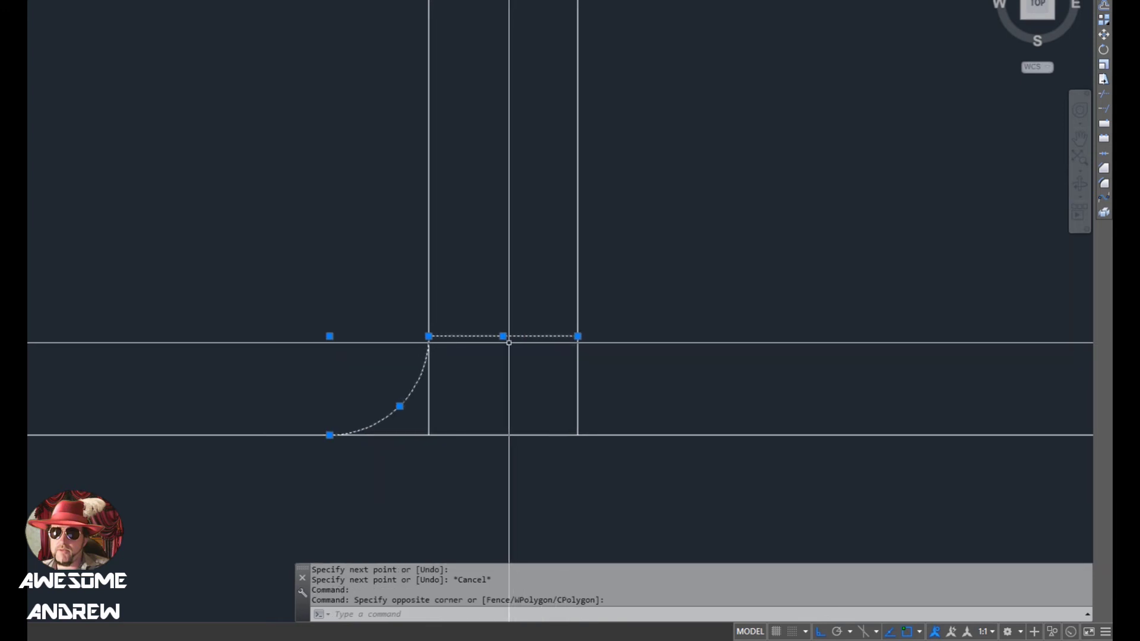
Mirror-copy the fillet arc about a vertical axis through the web centre
left_click(502, 336)
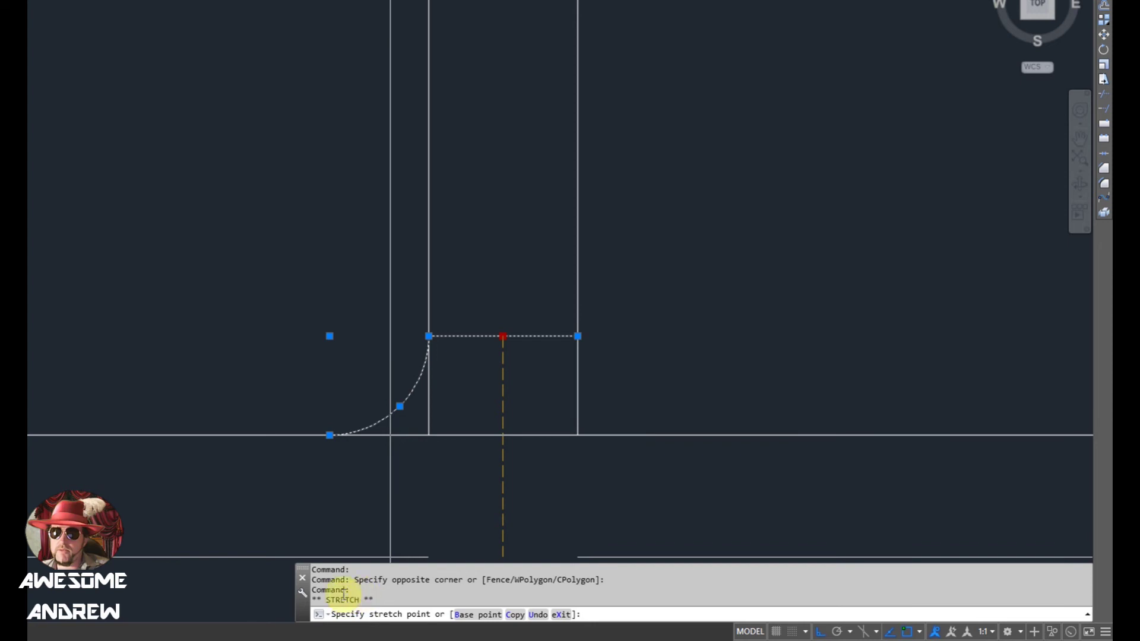
key("space")
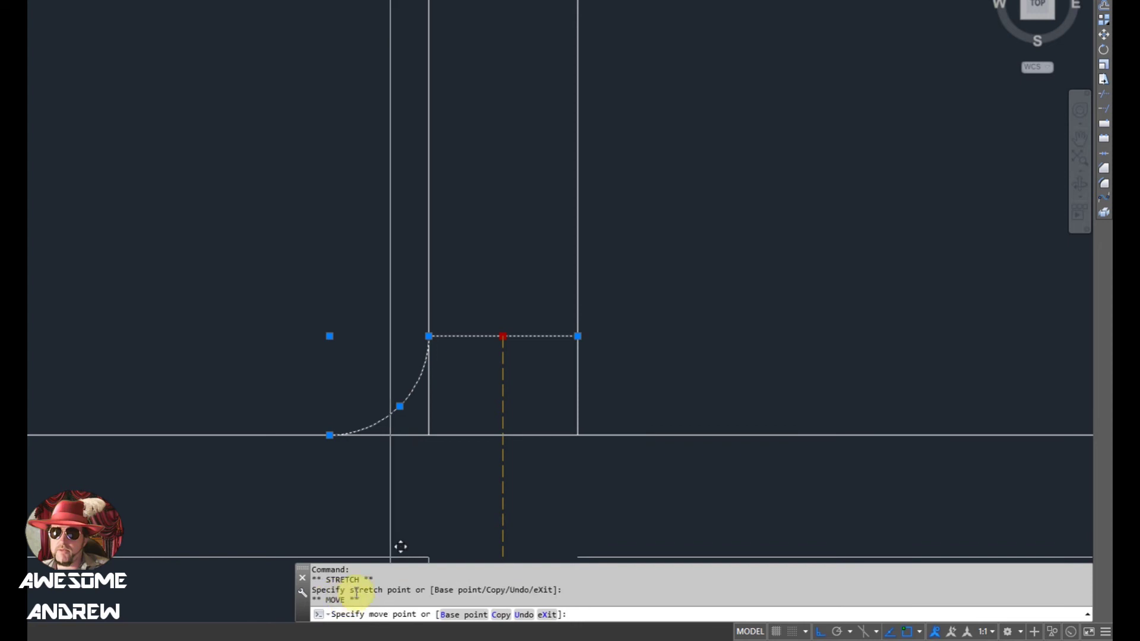
key("space")
key("space")
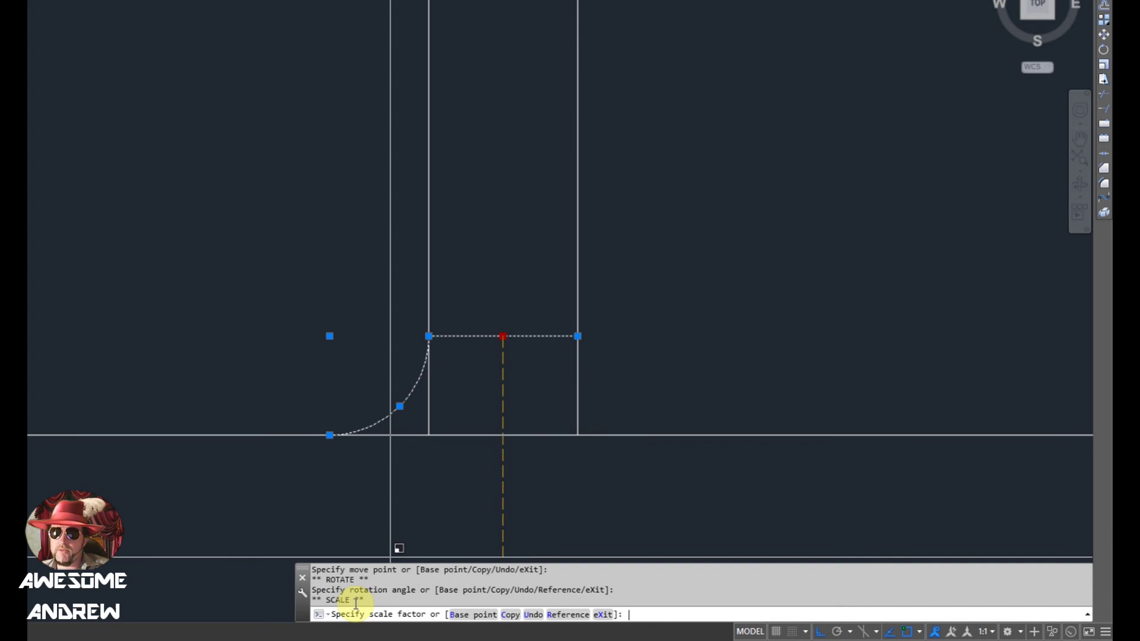
key("space")
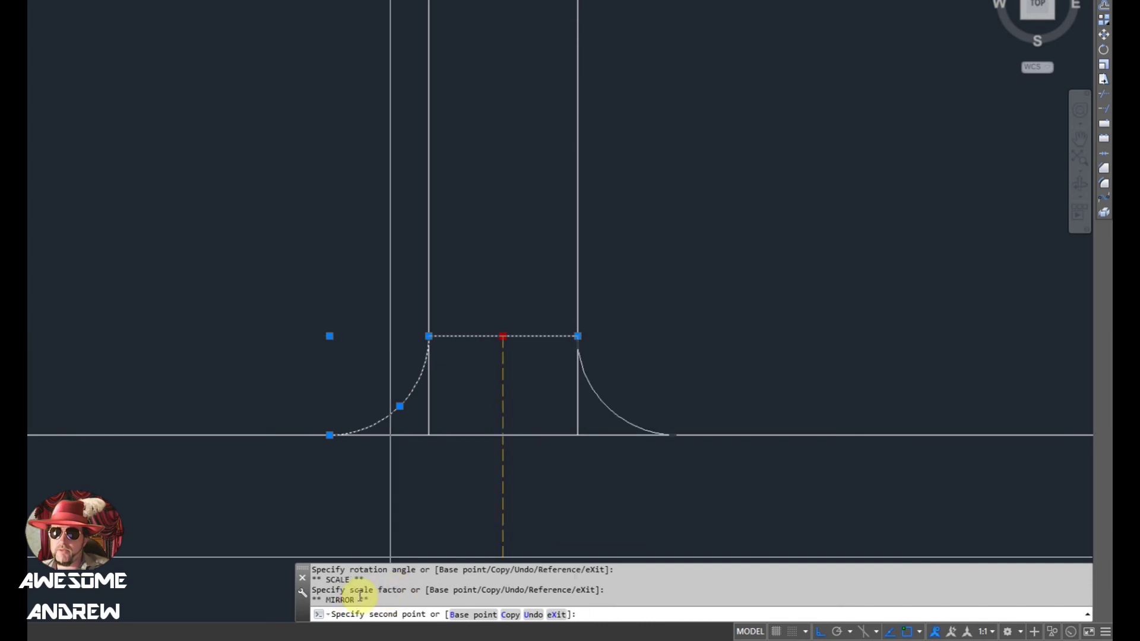
key("space")
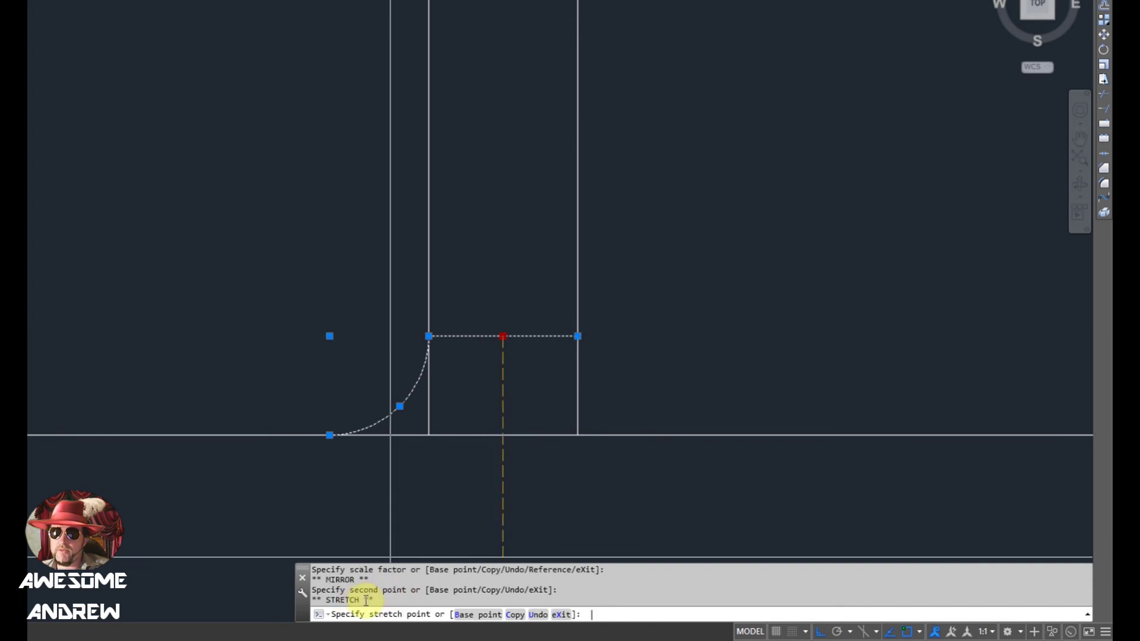
key("space")
key("space")
key("space")
key("space")
key("space")
key("space")
key("space")
key("space")
key("space")
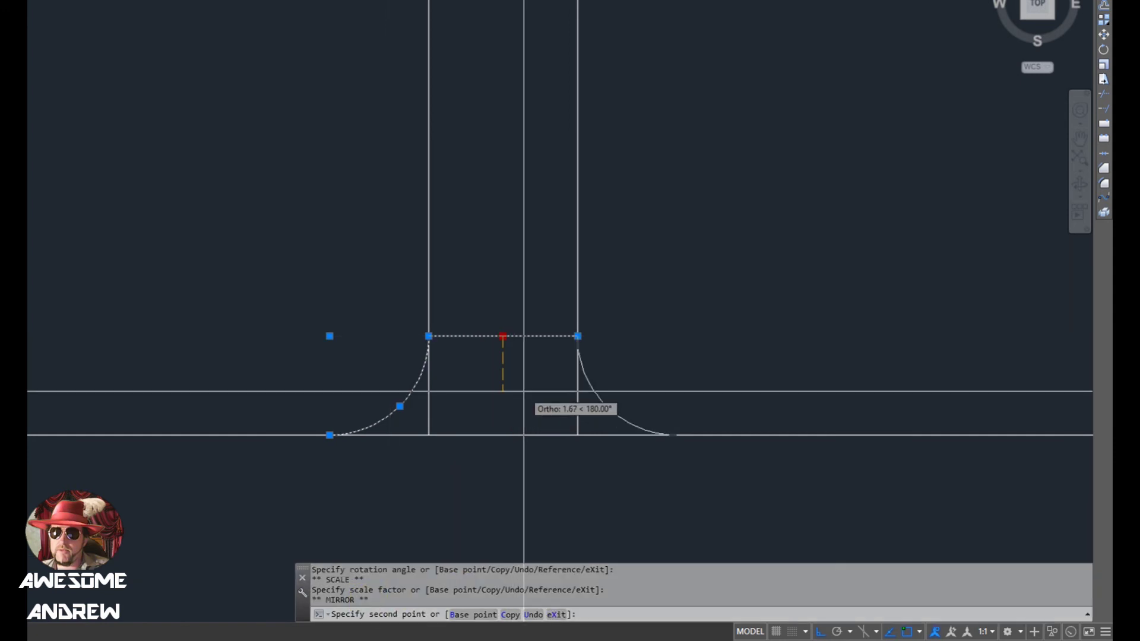
middle_click_drag(517, 433, 465, 400)
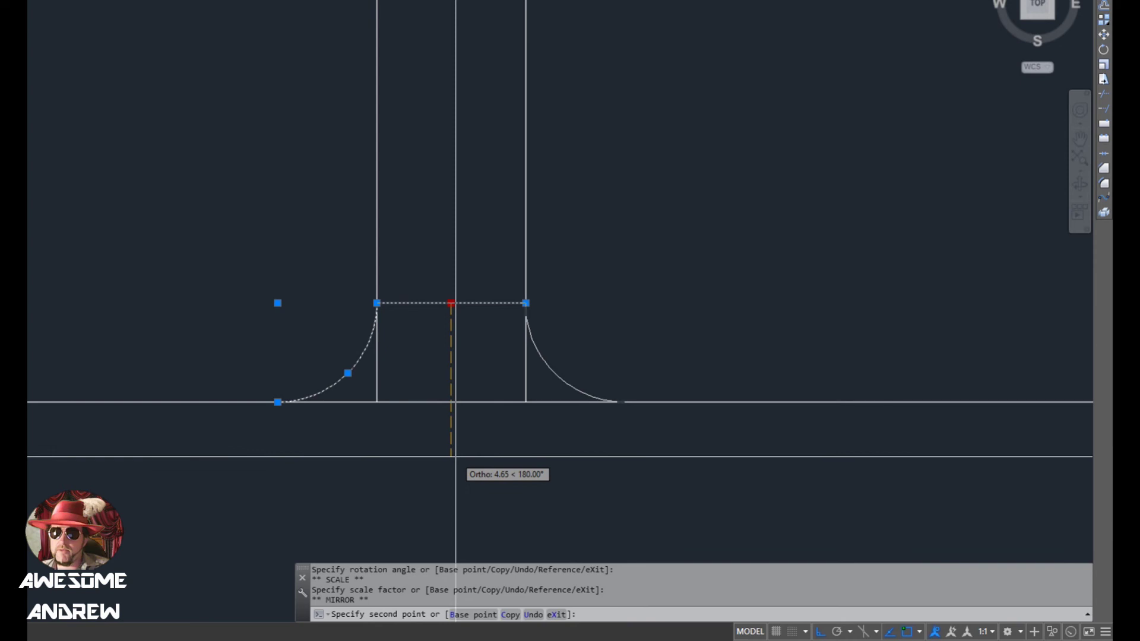
type("c")
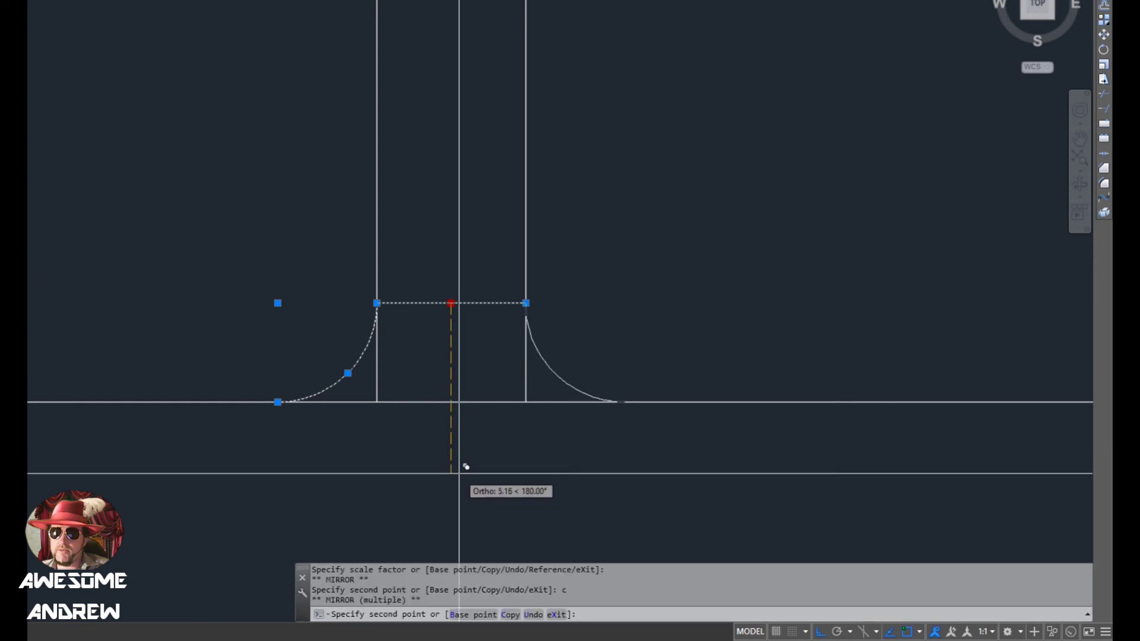
left_click(466, 466)
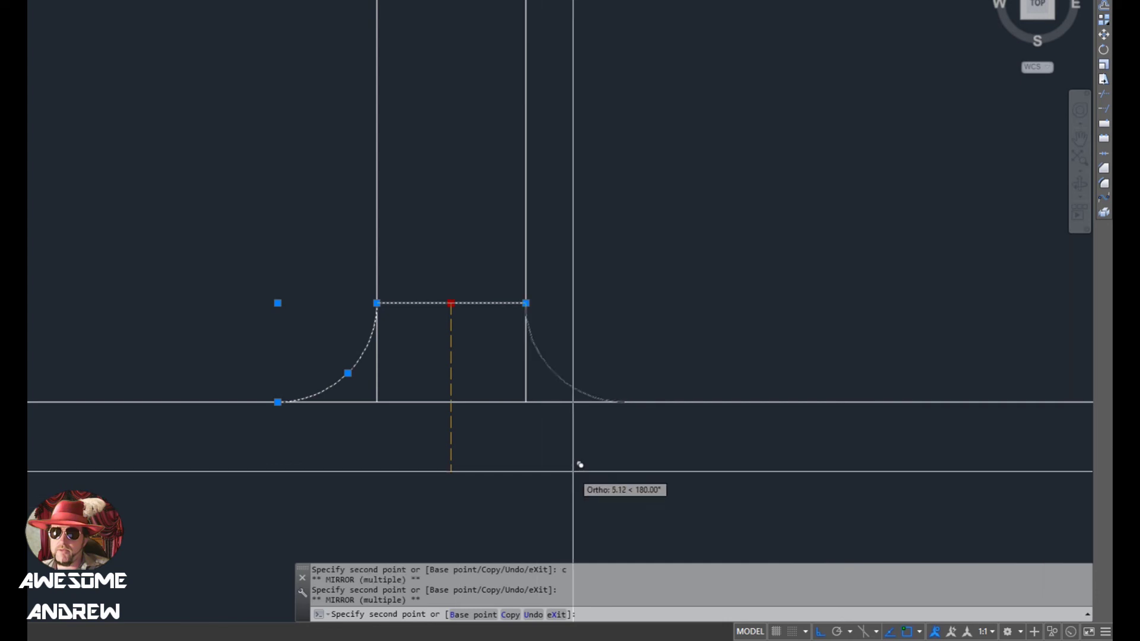
key("Escape")
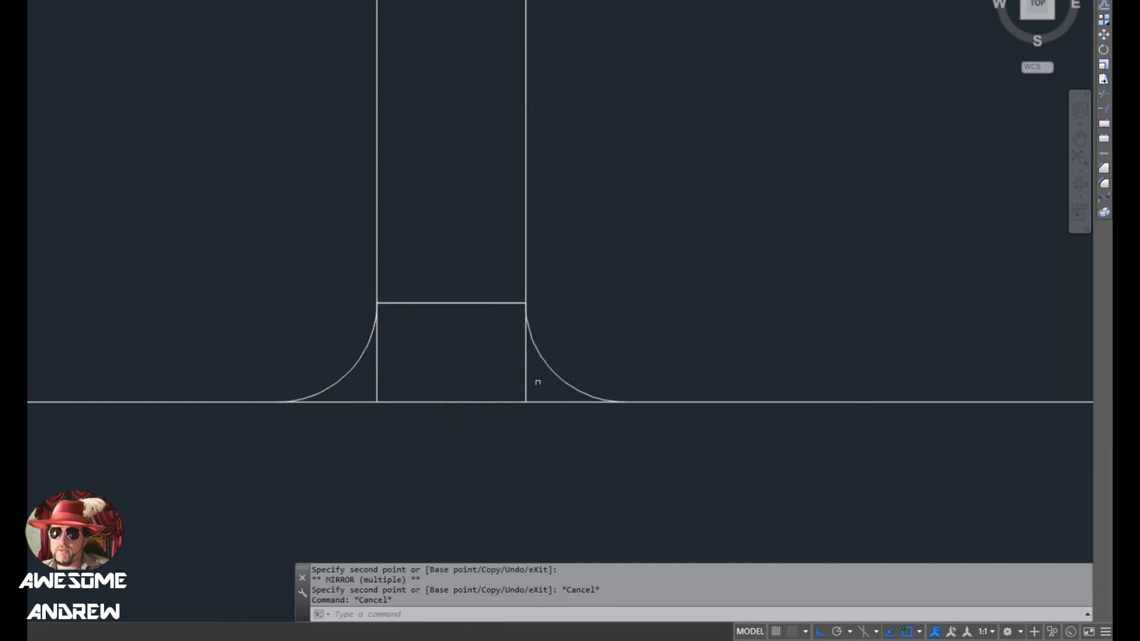
scroll(499, 374, "down", 2)
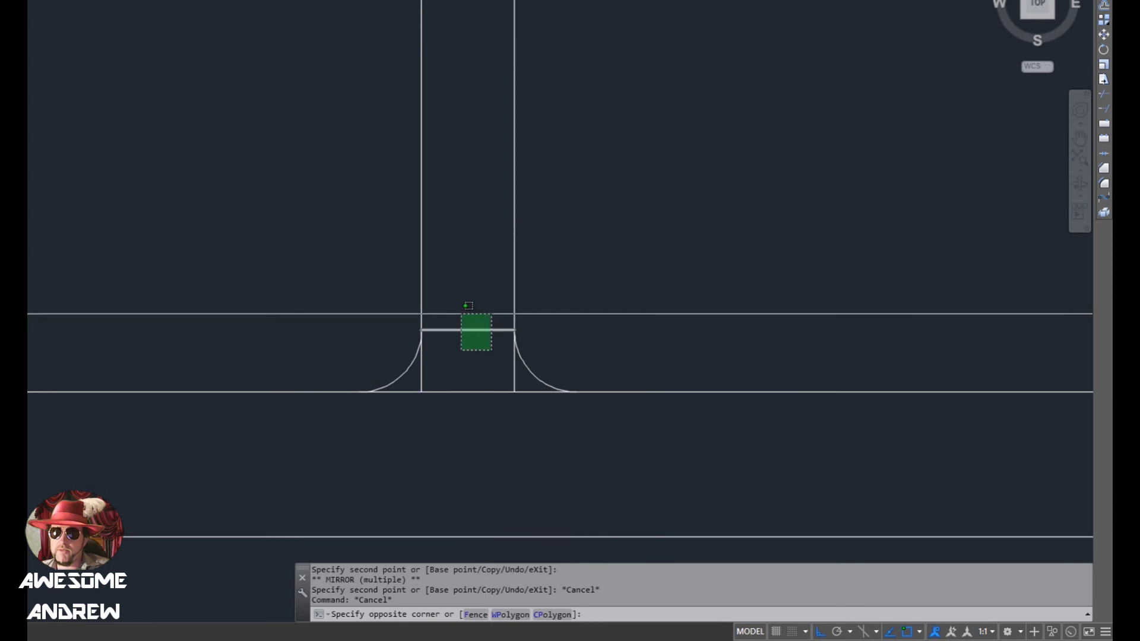
Delete the helper line across the web and trim the flange line between the two fillets
left_click(460, 311)
key("Delete")
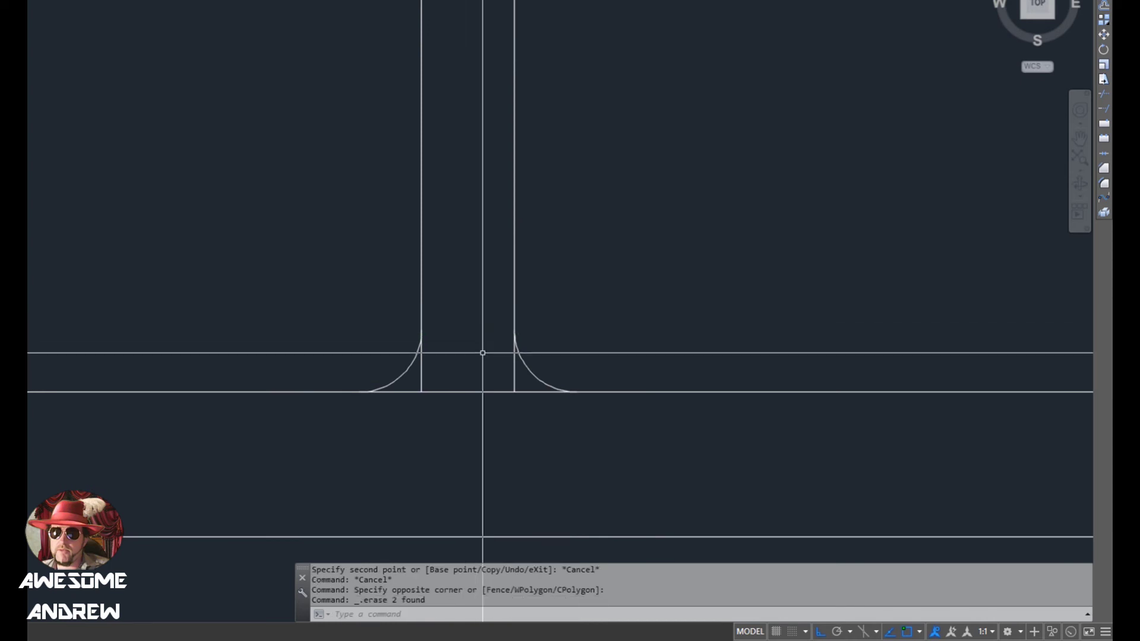
type("TR")
key("Return")
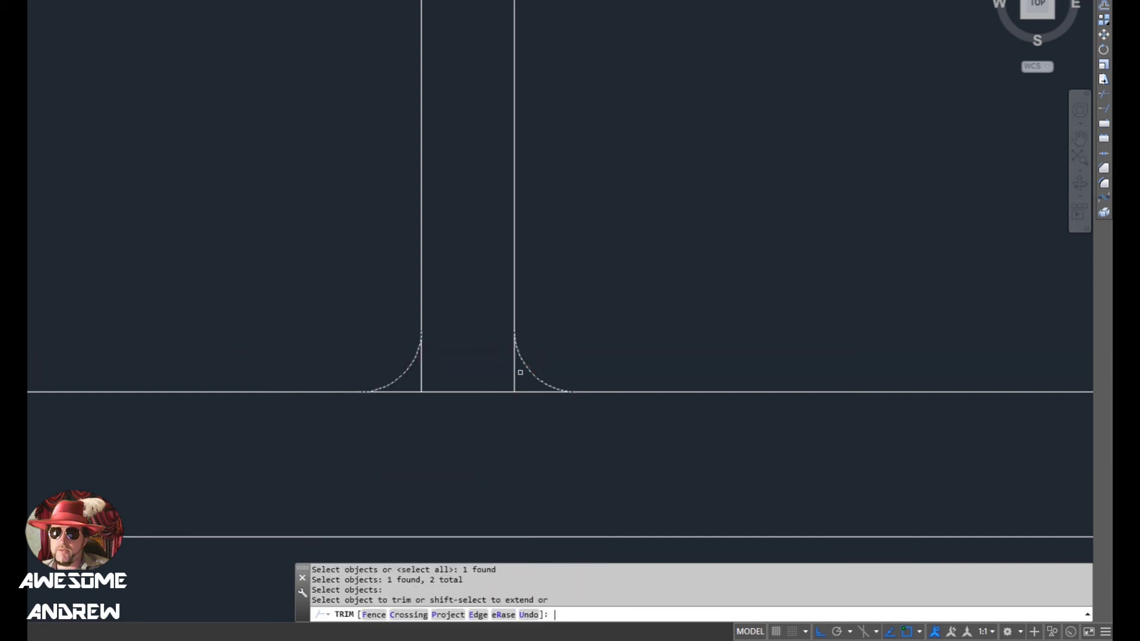
left_click_drag(520, 376, 420, 401)
scroll(514, 398, "down", 5)
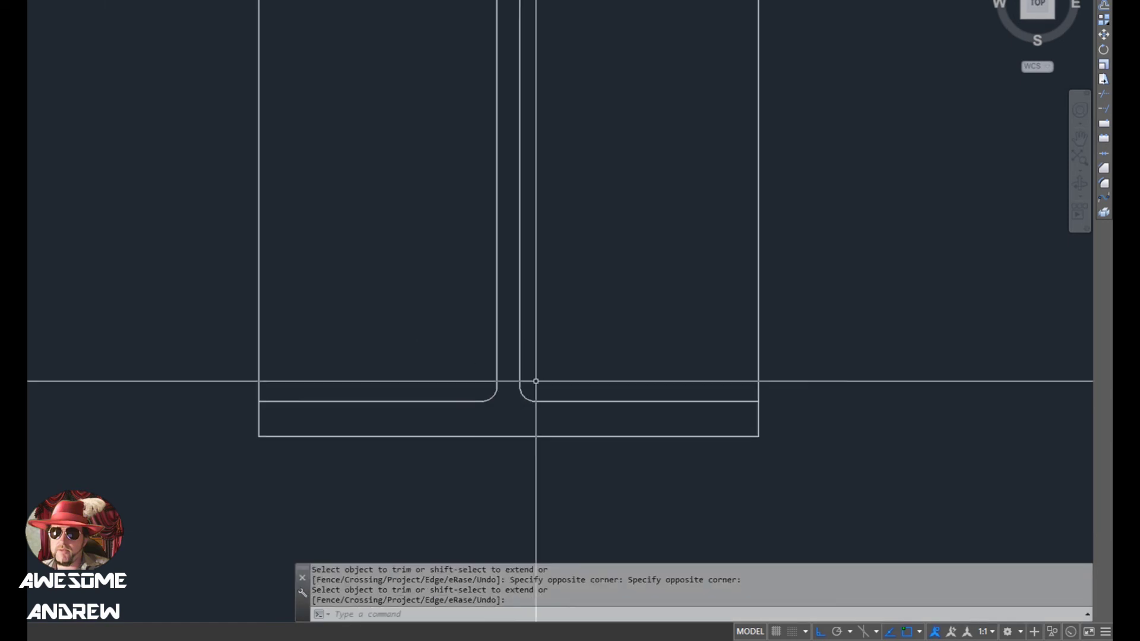
middle_click_drag(528, 372, 486, 374)
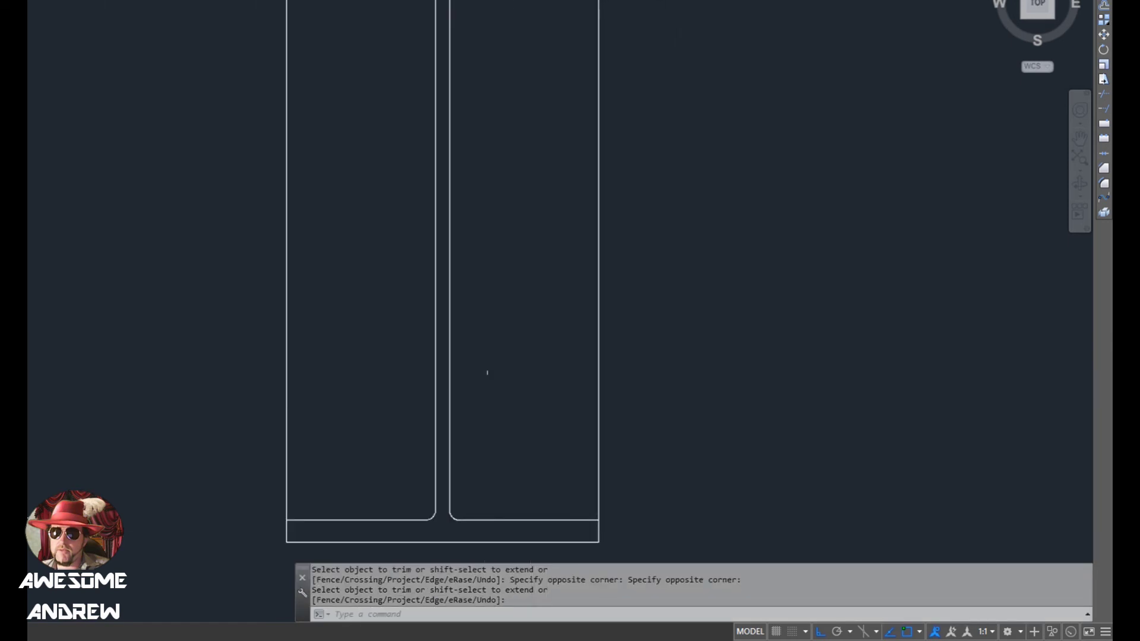
Draw a horizontal helper line across the section at mid-height
scroll(486, 374, "down", 2)
type("11")
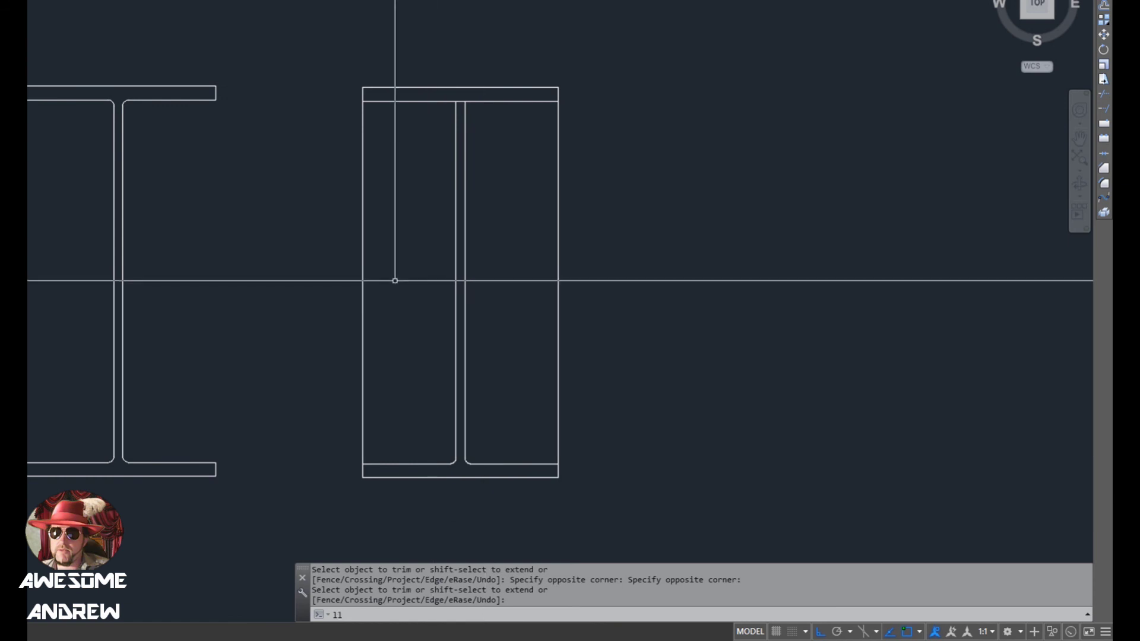
key("Return")
key("Escape")
type("l")
key("Return")
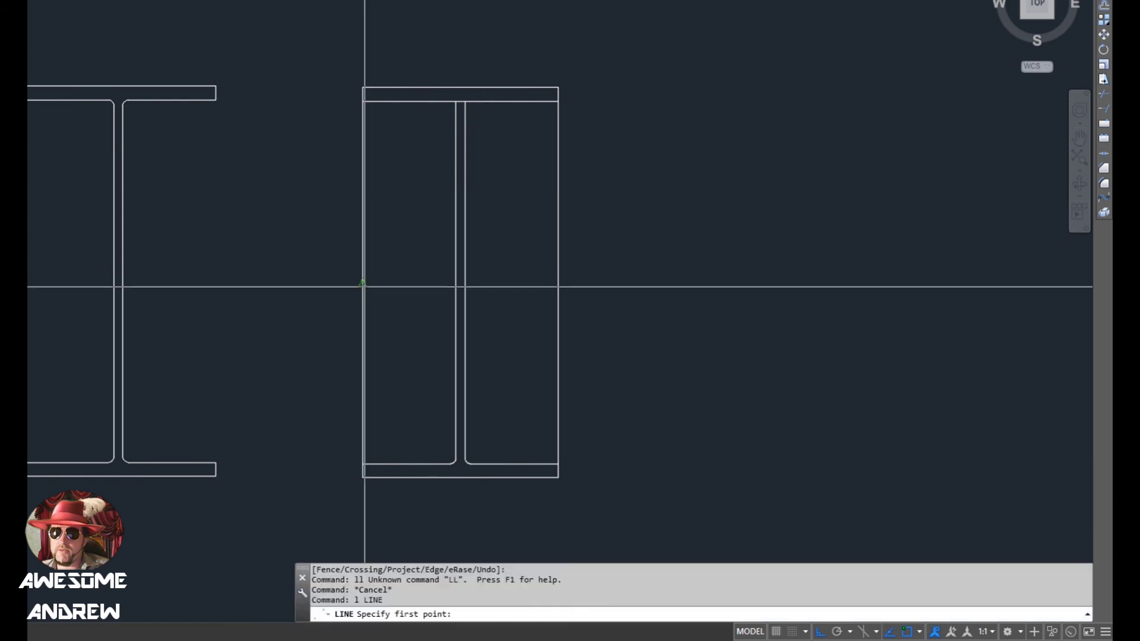
left_click(363, 283)
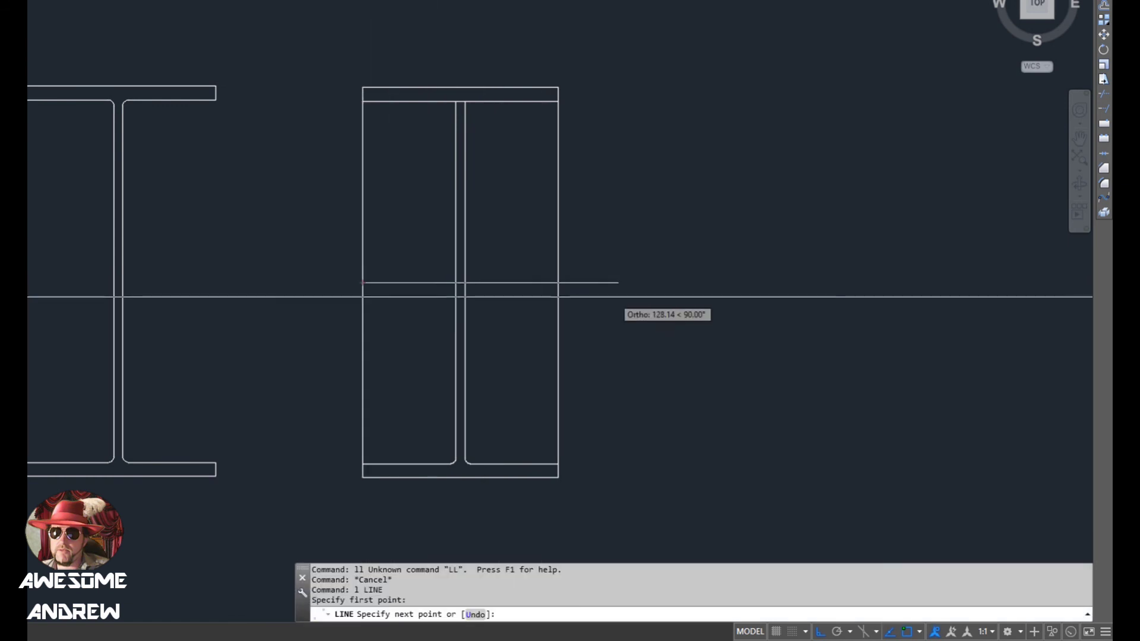
left_click(657, 299)
key("Escape")
Select both bottom fillet arcs and the horizontal midline
scroll(456, 467, "up", 4)
scroll(460, 468, "up", 2)
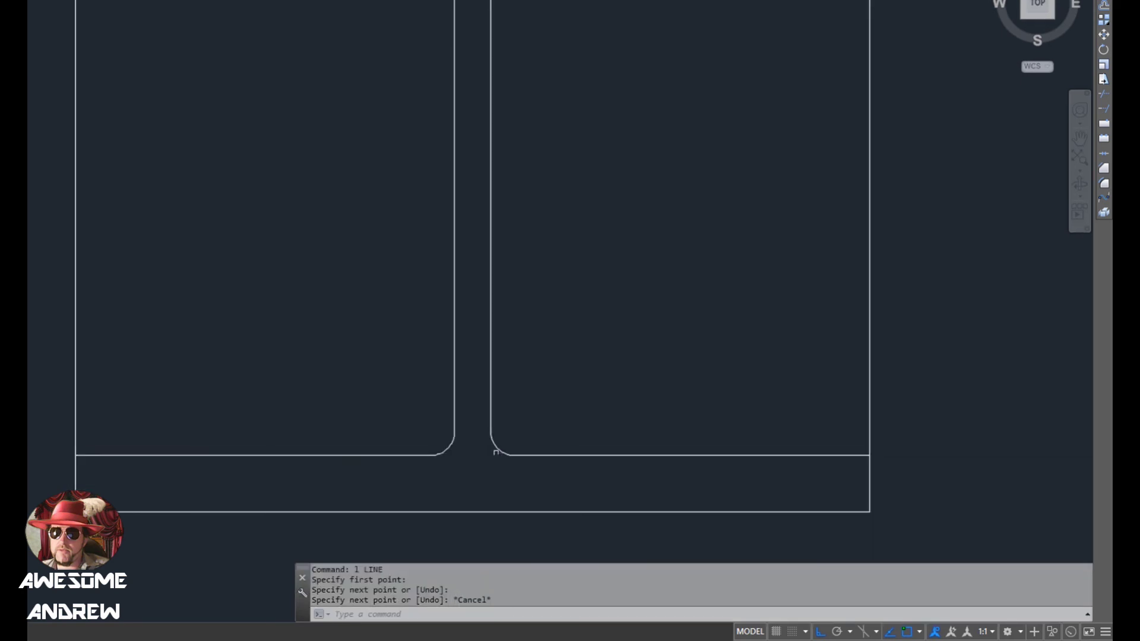
left_click(499, 449)
left_click(437, 445)
scroll(499, 418, "down", 4)
middle_click_drag(527, 322, 505, 380)
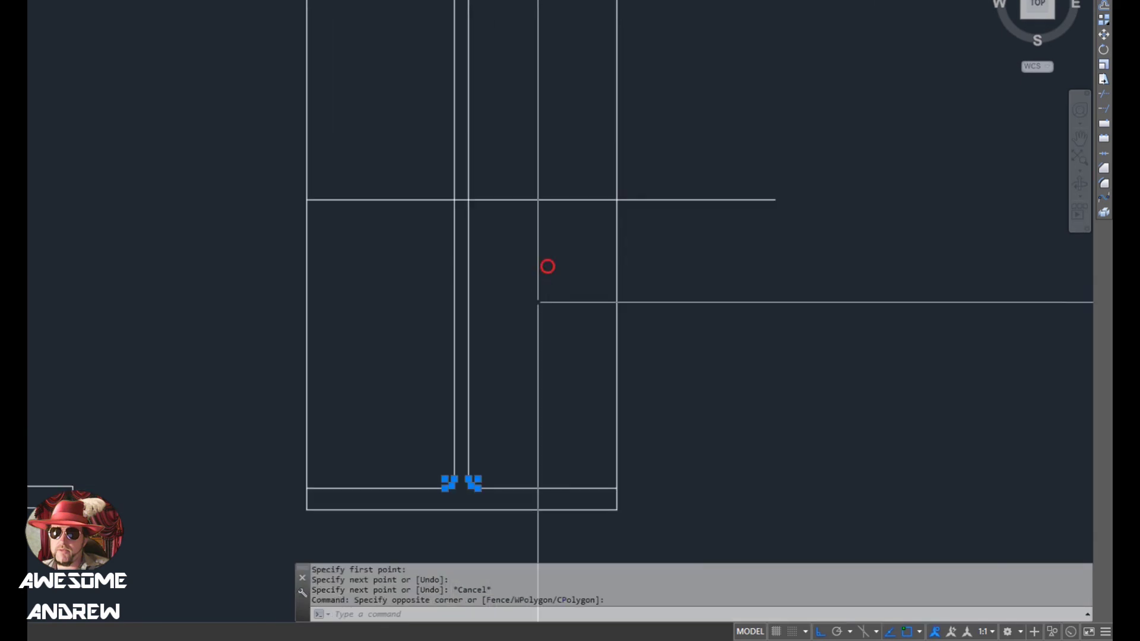
left_click(544, 264)
left_click(522, 166)
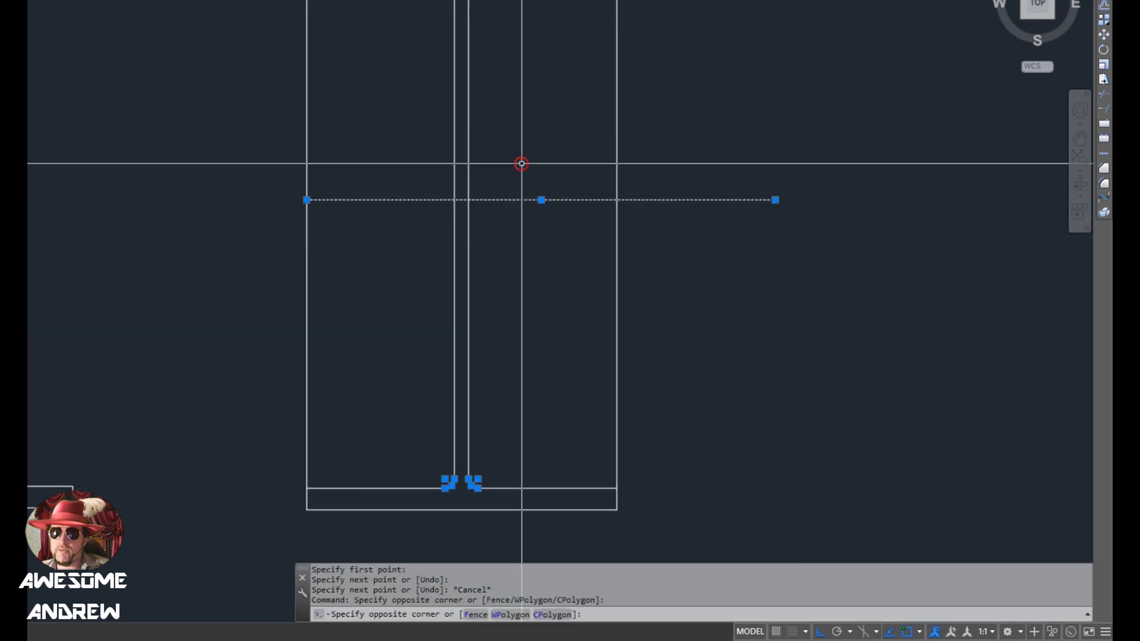
Mirror-copy the bottom fillets about the midline onto the top web-flange junction
left_click(775, 200)
key("space")
key("space")
key("space")
key("space")
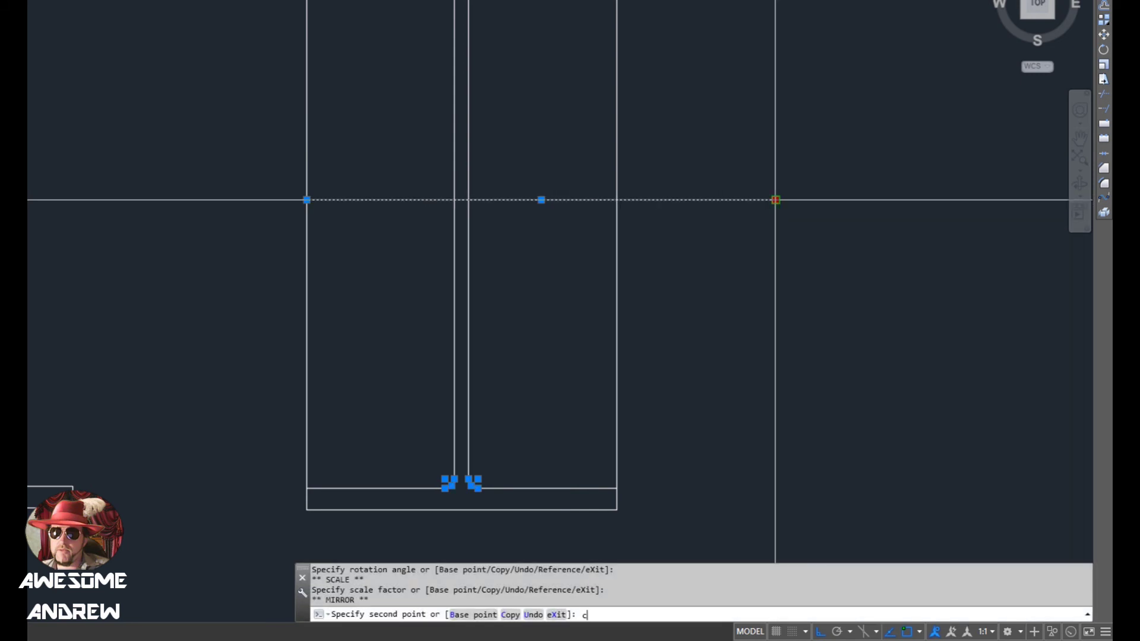
type("c")
key("Return")
scroll(837, 216, "down", 2)
middle_click_drag(837, 217, 735, 335)
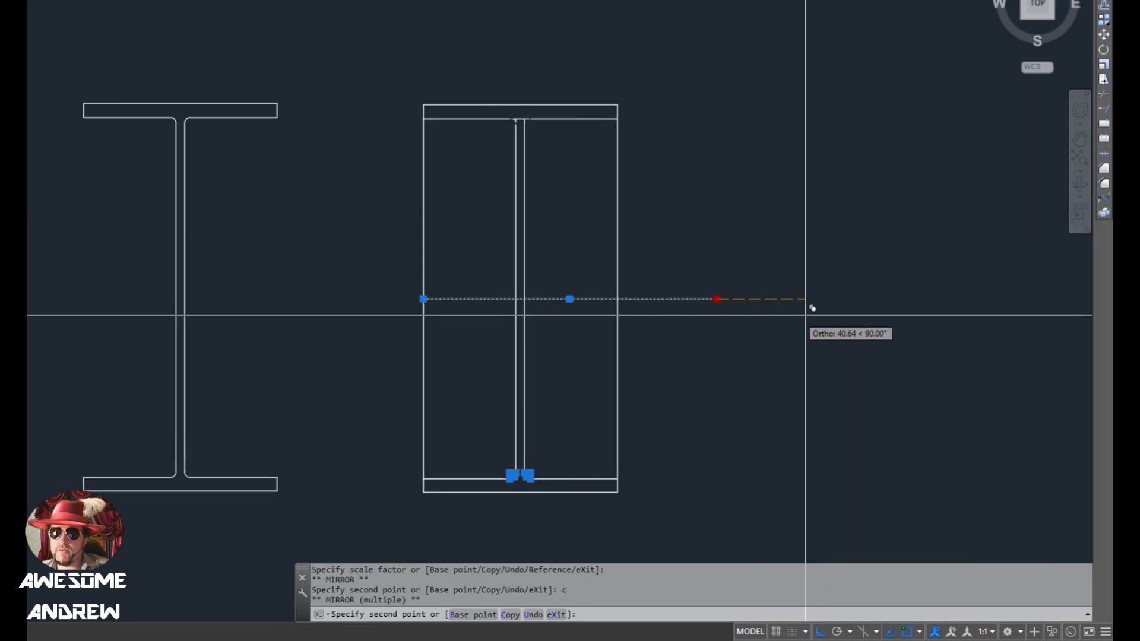
left_click(852, 304)
key("Escape")
key("Escape")
Erase the two temporary helper lines
scroll(537, 126, "up", 5)
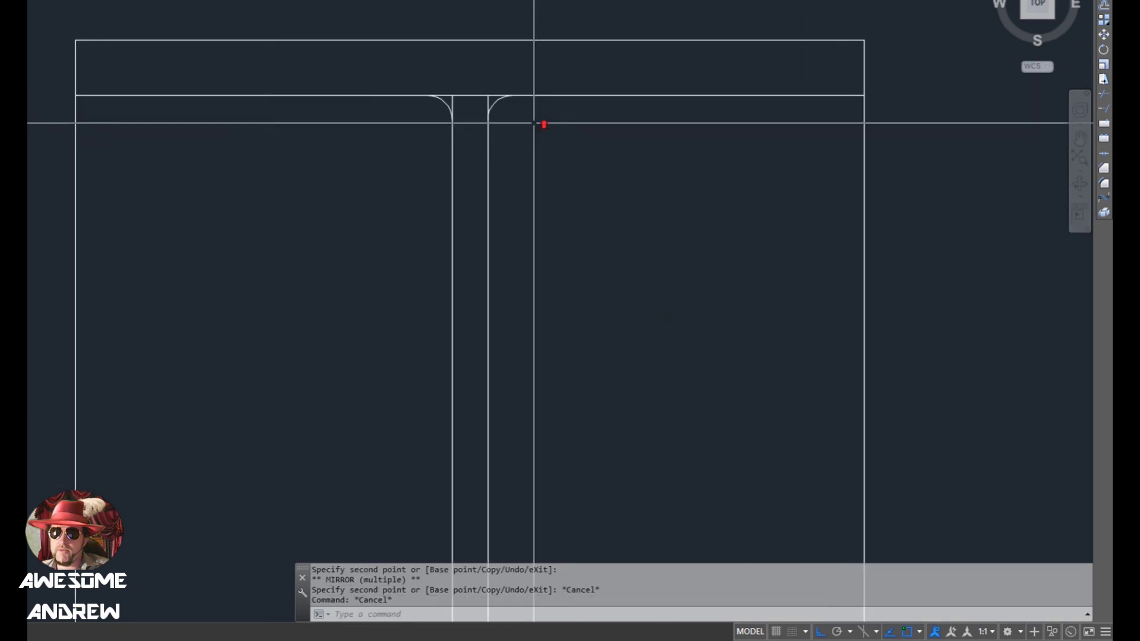
scroll(511, 101, "down", 2)
scroll(511, 101, "down", 2)
left_click(631, 387)
left_click(609, 365)
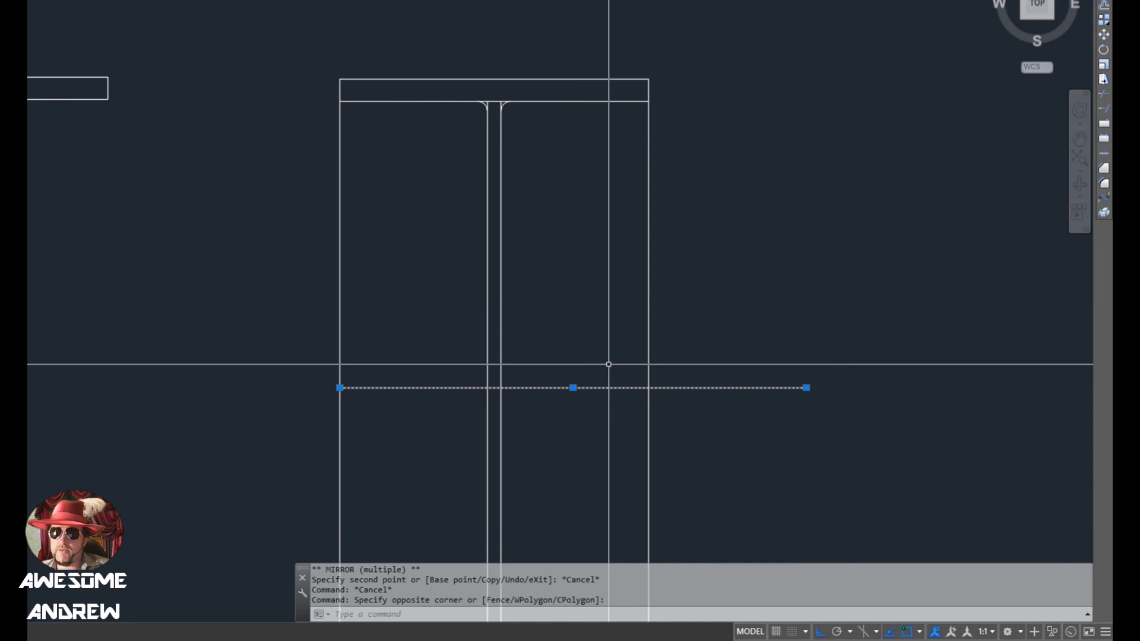
left_click(478, 190)
key("Delete")
scroll(506, 69, "up", 4)
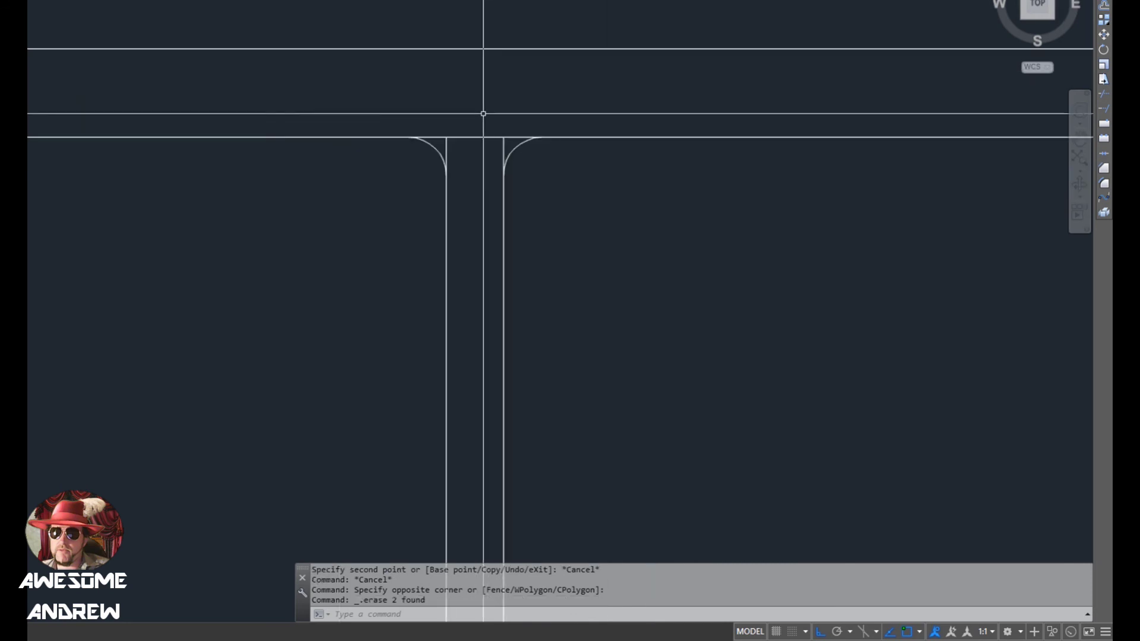
Trim the top flange line between the two upper fillets
type("tr")
key("Return")
scroll(462, 146, "up", 2)
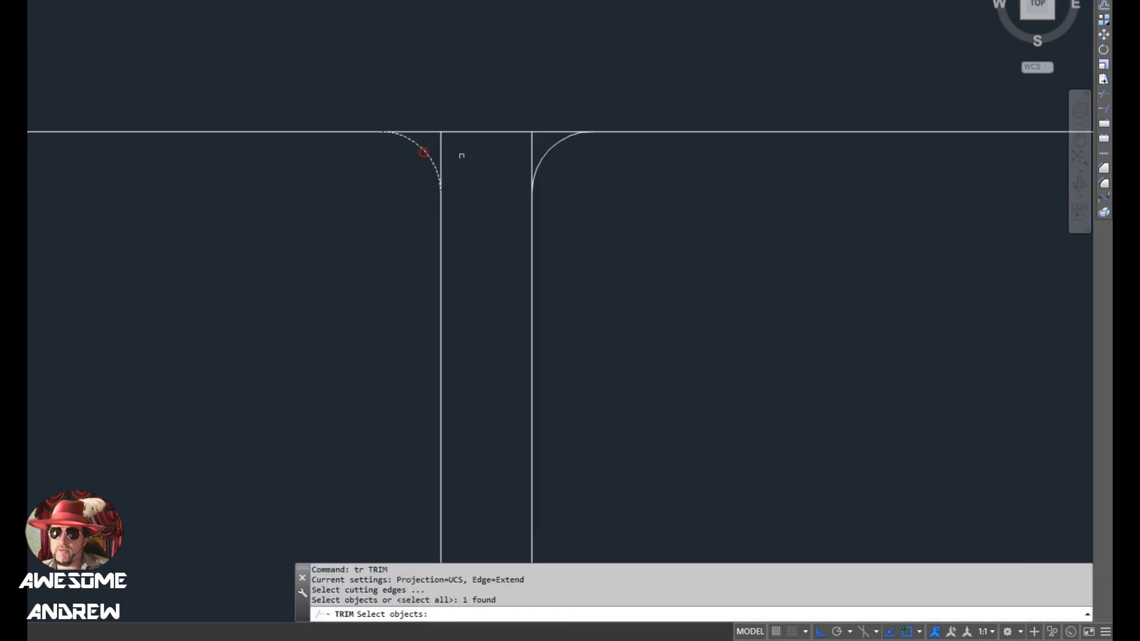
key("Return")
left_click(553, 146)
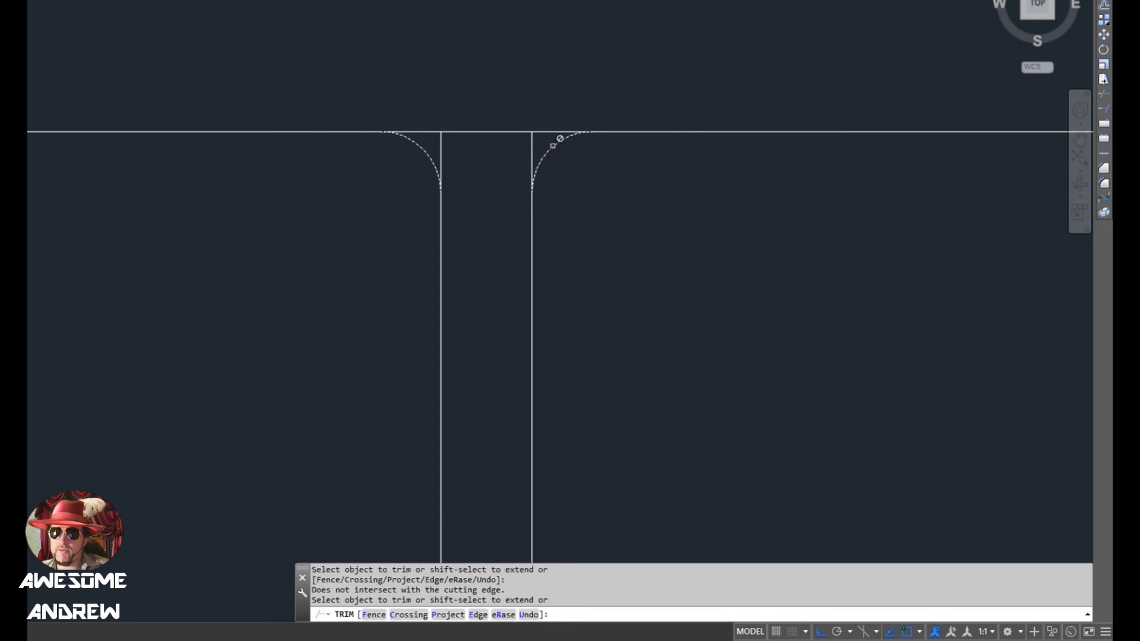
left_click(545, 142)
left_click(433, 120)
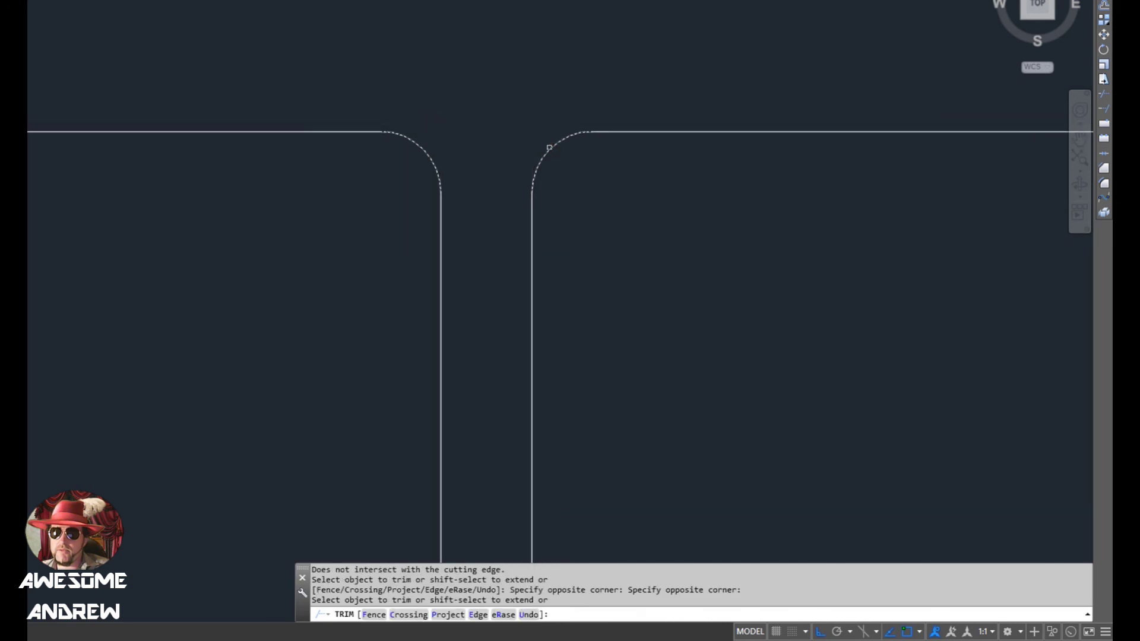
key("Return")
scroll(594, 171, "down", 3)
middle_click_drag(601, 231, 570, 208)
scroll(570, 208, "down", 3)
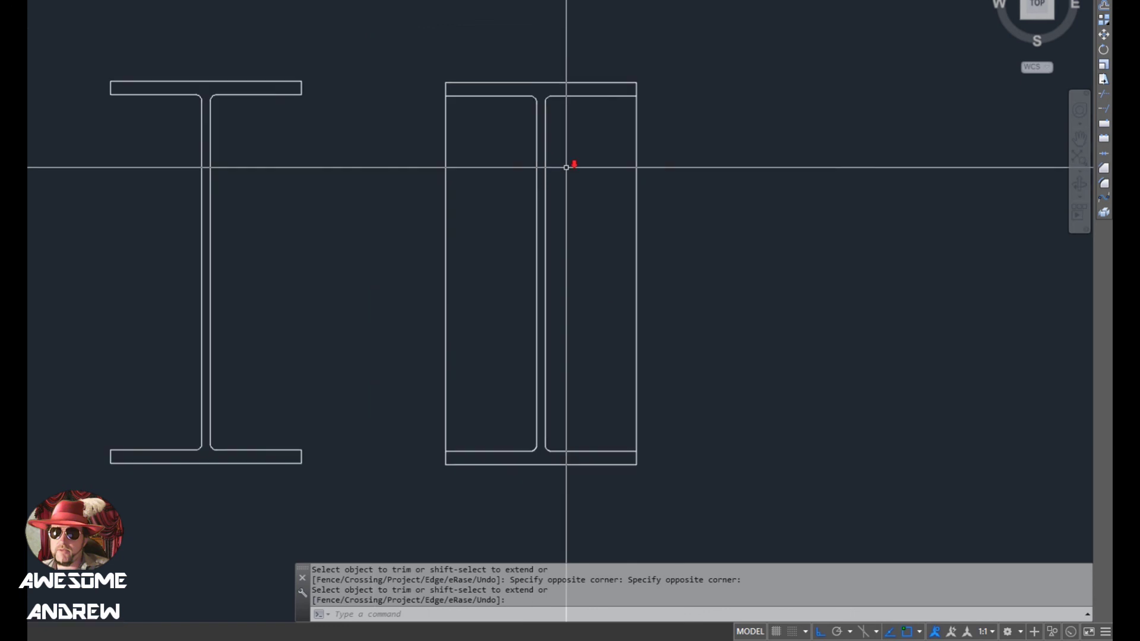
middle_click_drag(564, 166, 455, 201)
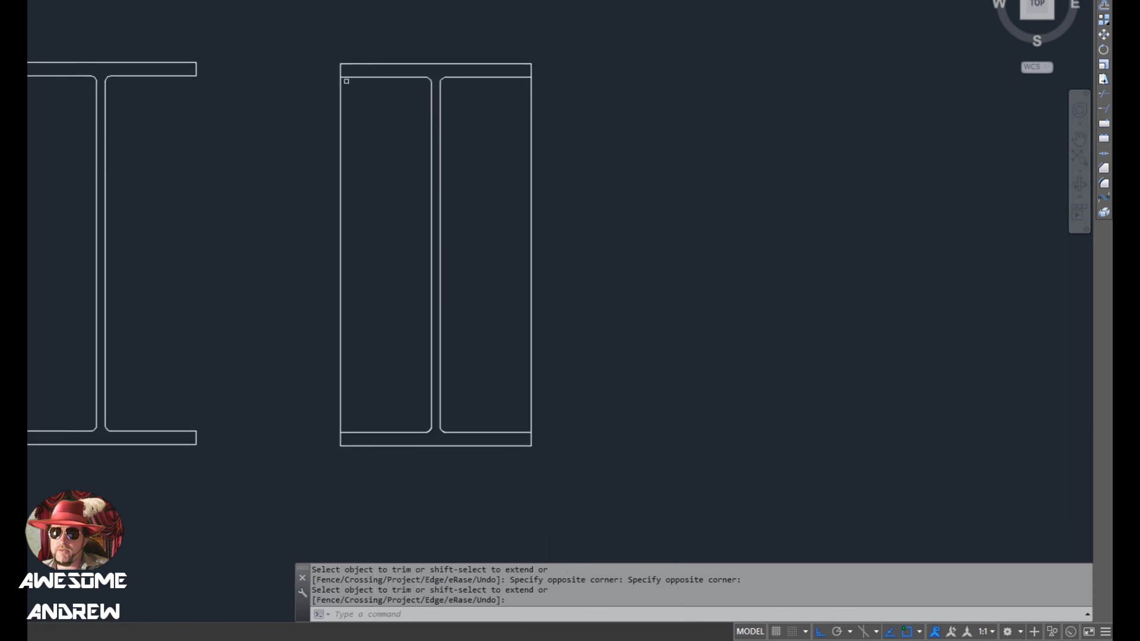
Trim the leftover side lines, using the top and bottom flange lines as cutting edges
key("Return")
key("Return")
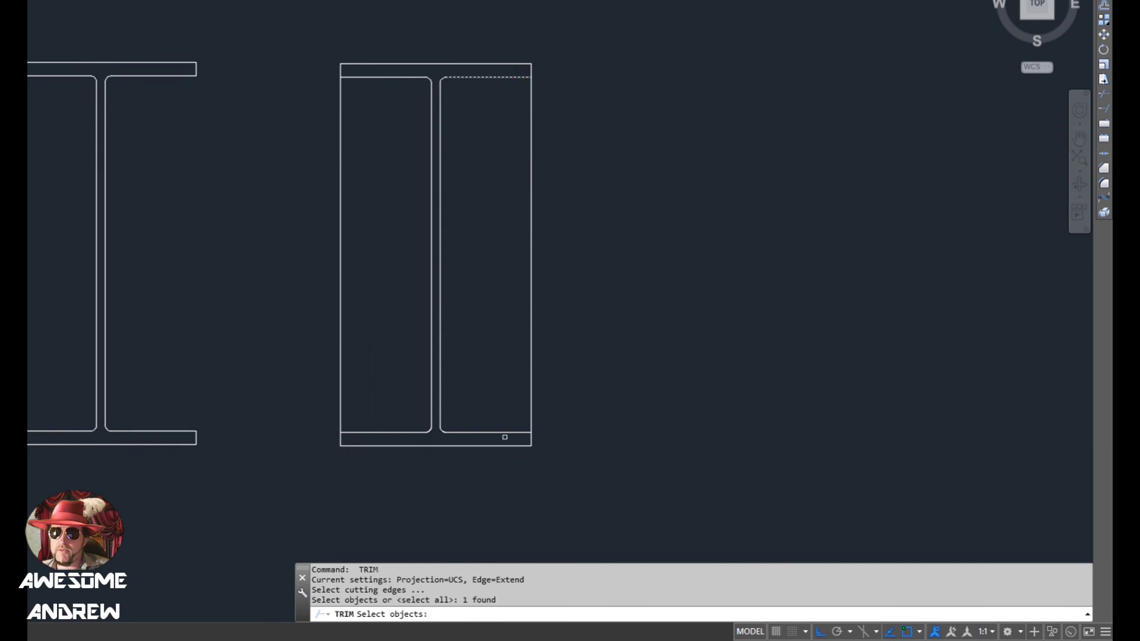
left_click(499, 427)
left_click(370, 435)
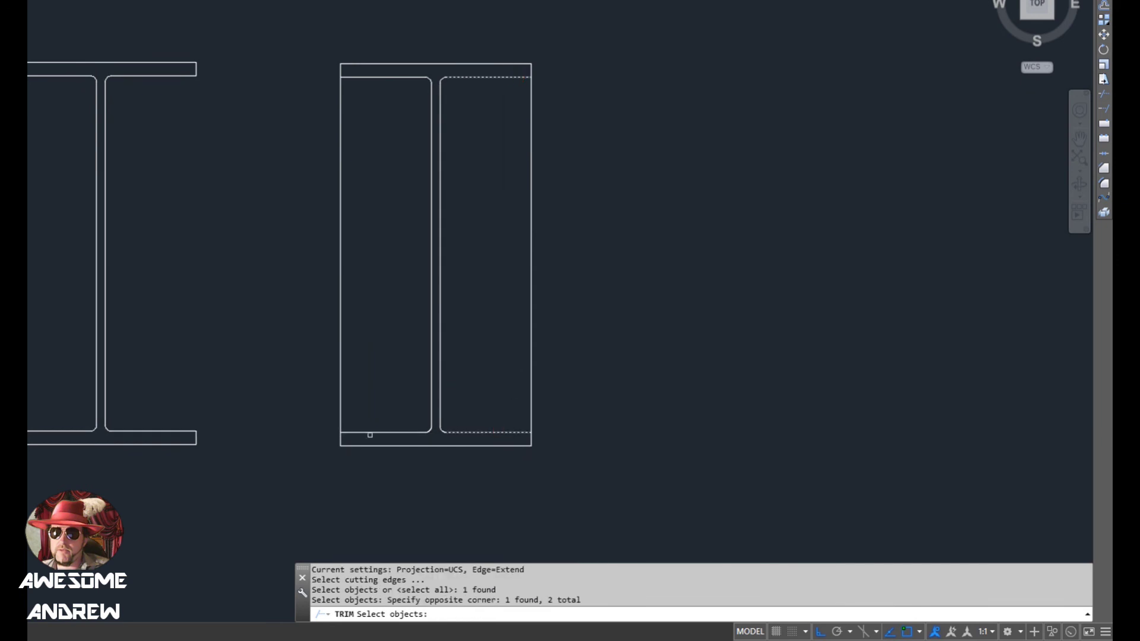
left_click(365, 81)
left_click(364, 72)
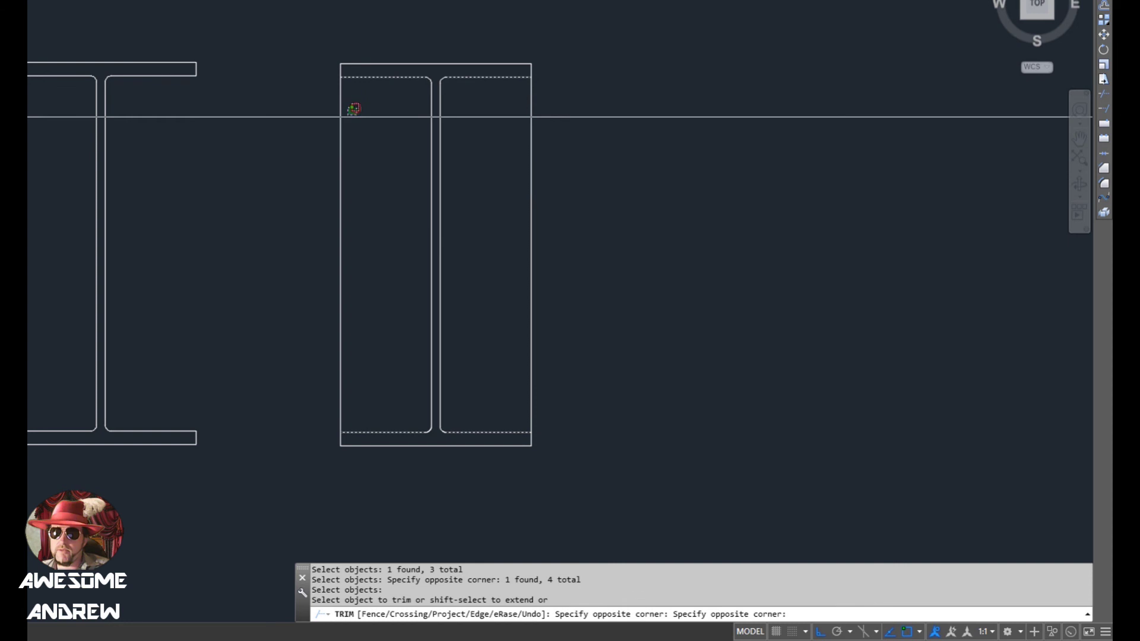
left_click(299, 141)
key("Return")
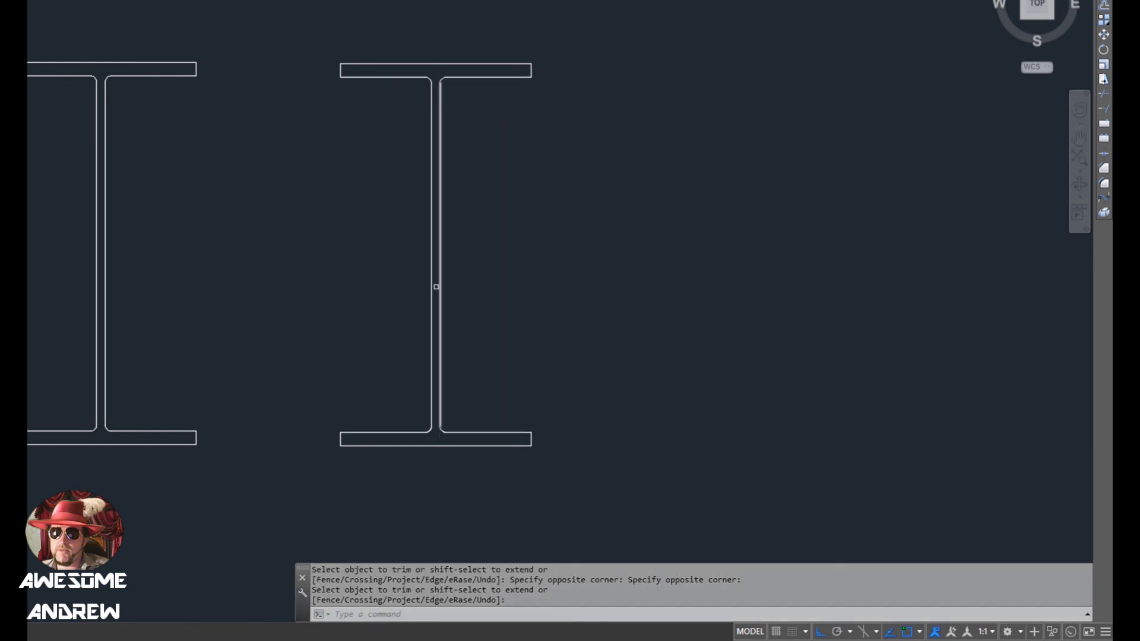
Undo the last change and bring both I-beams back into view
scroll(468, 455, "up", 2)
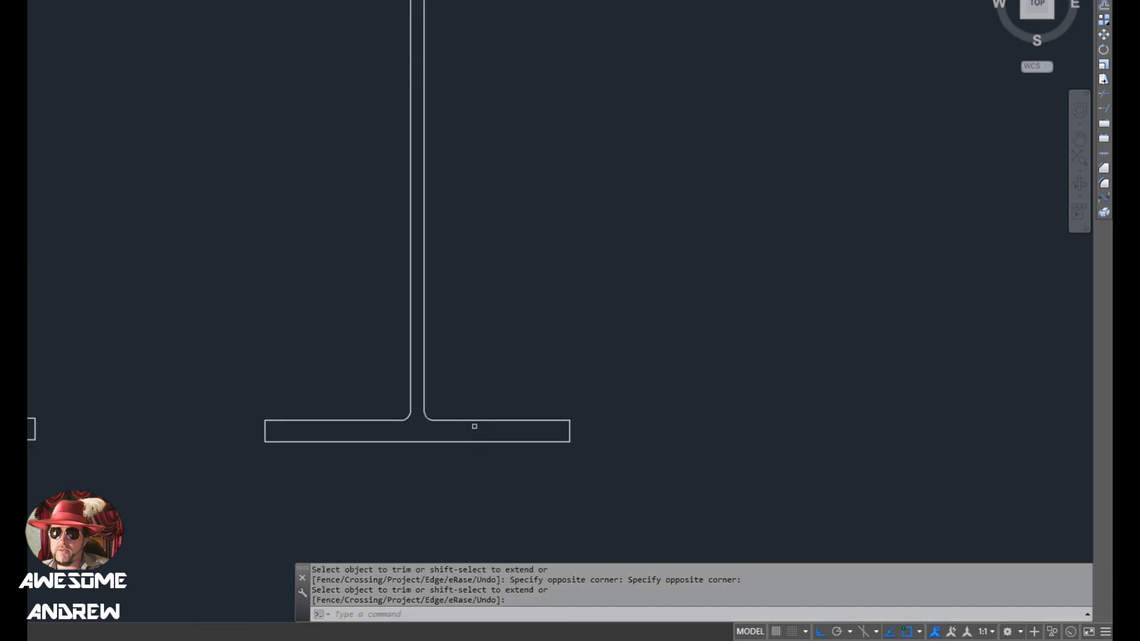
key("ctrl+z")
left_click(476, 421)
left_click(420, 339)
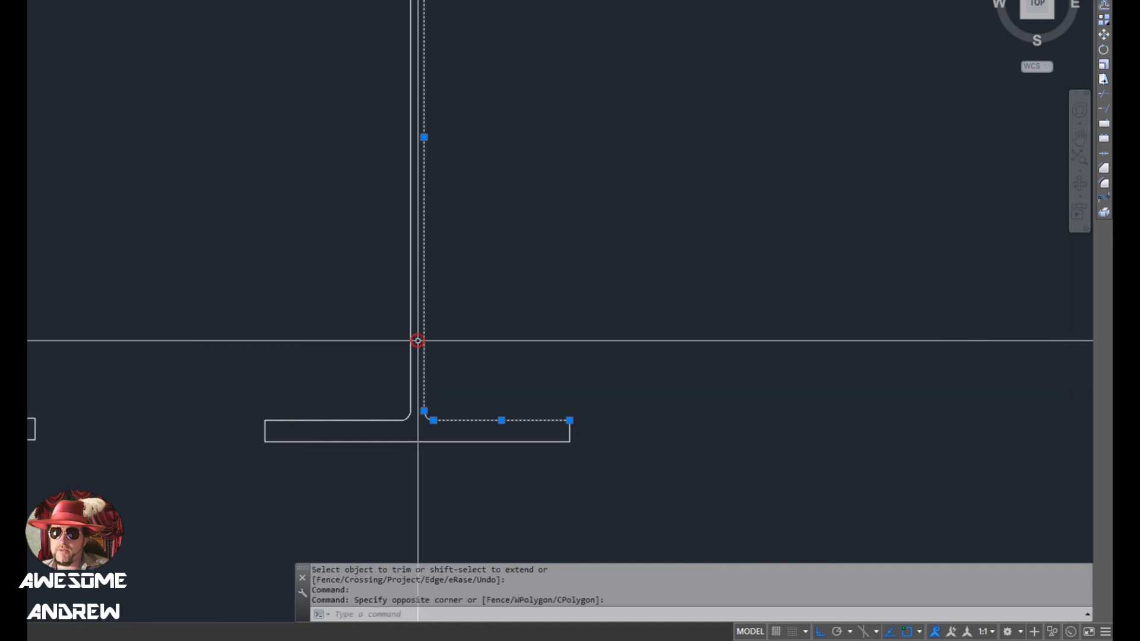
scroll(468, 328, "down", 2)
key("Escape")
middle_click_drag(474, 299, 422, 355)
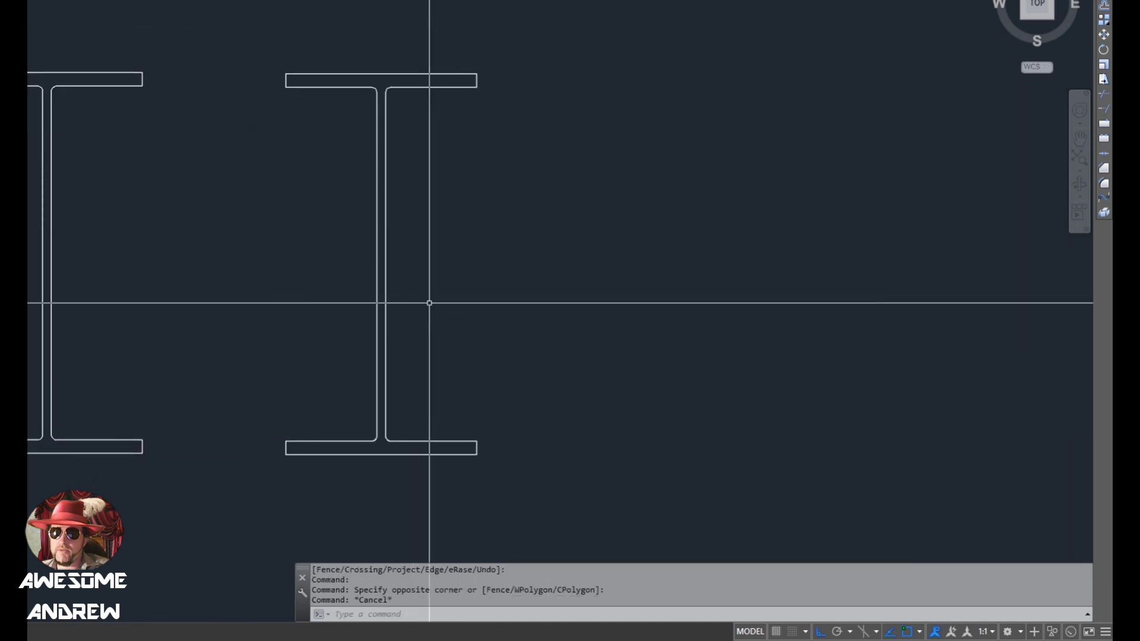
scroll(387, 304, "up", 4)
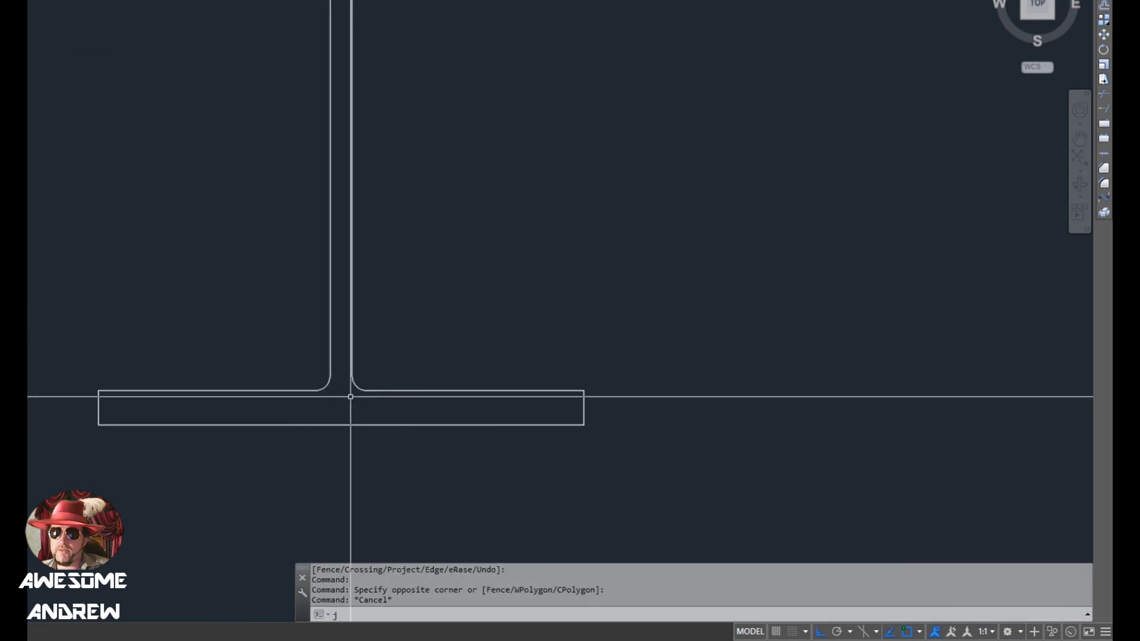
JOIN the right I-beam's 16 lines and arcs into one polyline, using the flange top edge as source
type("j")
key("Return")
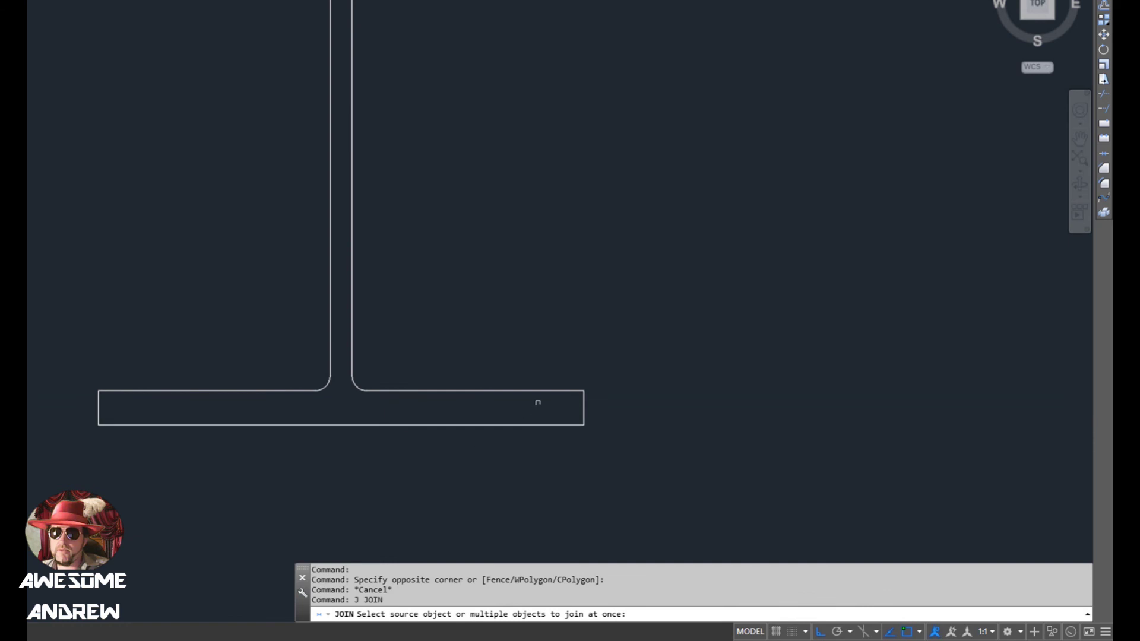
left_click(542, 392)
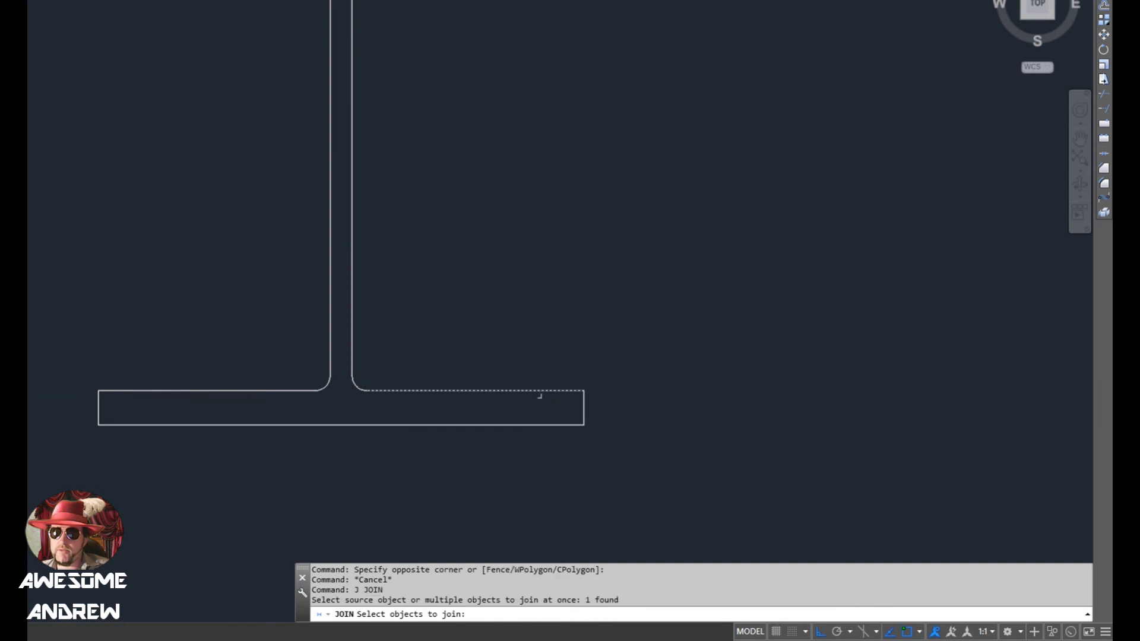
scroll(586, 403, "down", 5)
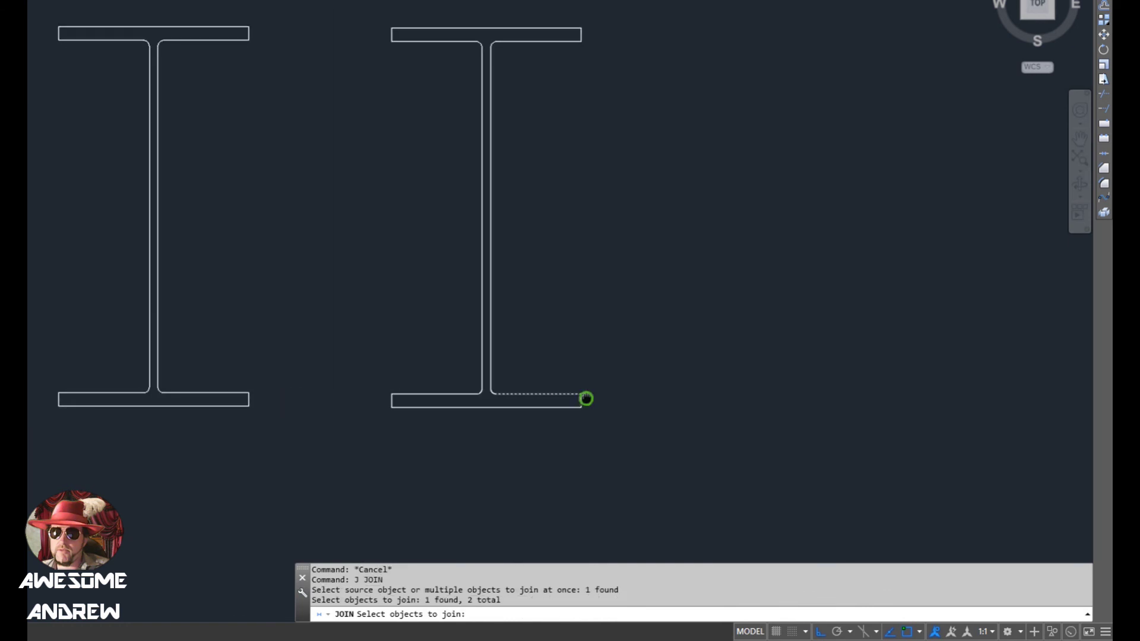
left_click(644, 454)
left_click(365, 1)
key("Return")
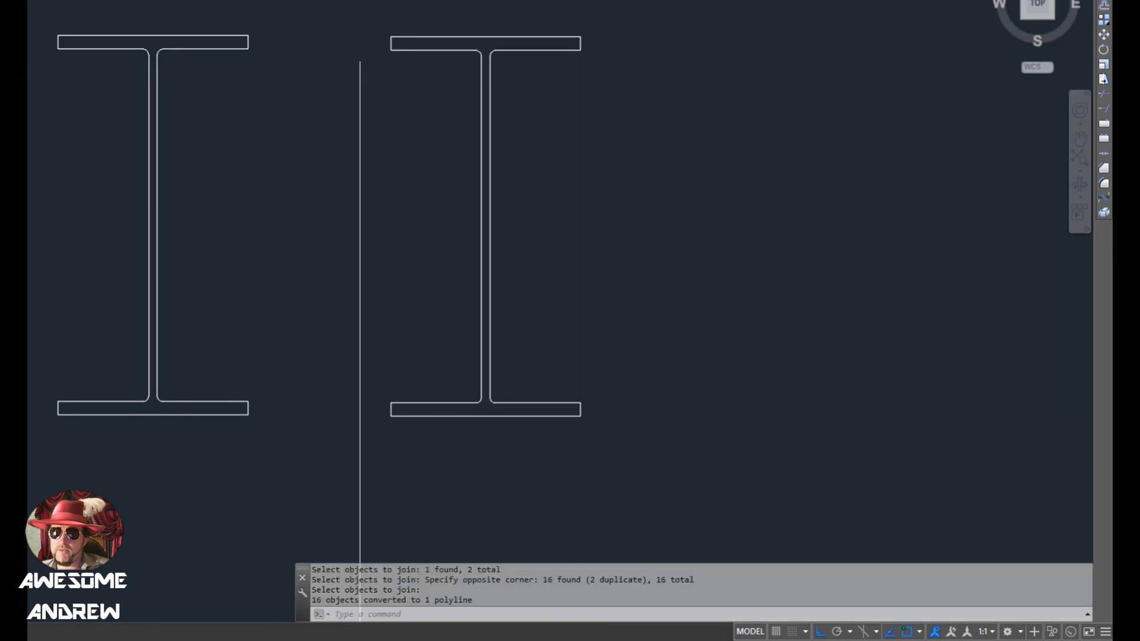
Check that the right I-beam outline is now a single closed polyline
left_click(480, 136)
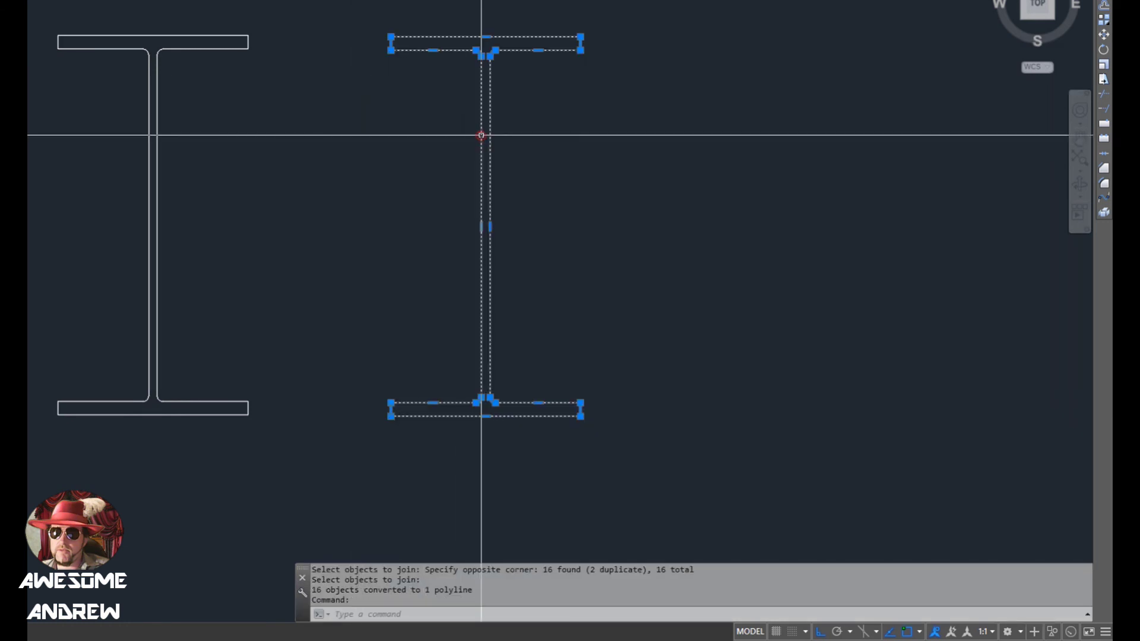
scroll(400, 37, "up", 3)
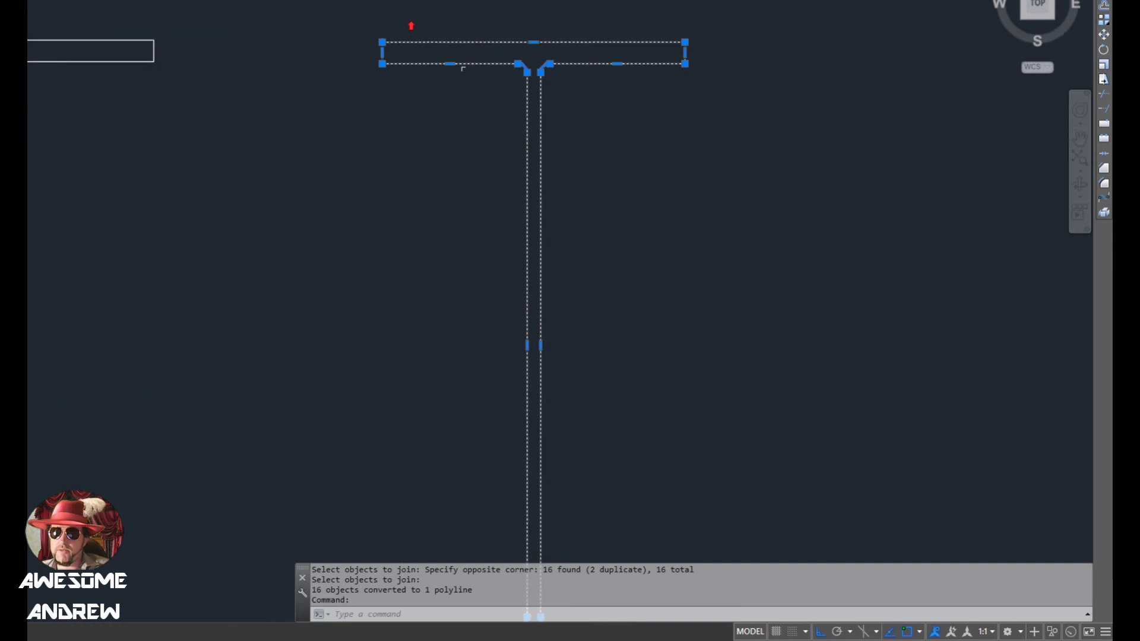
middle_click_drag(563, 132, 461, 223)
key("Escape")
scroll(495, 205, "down", 2)
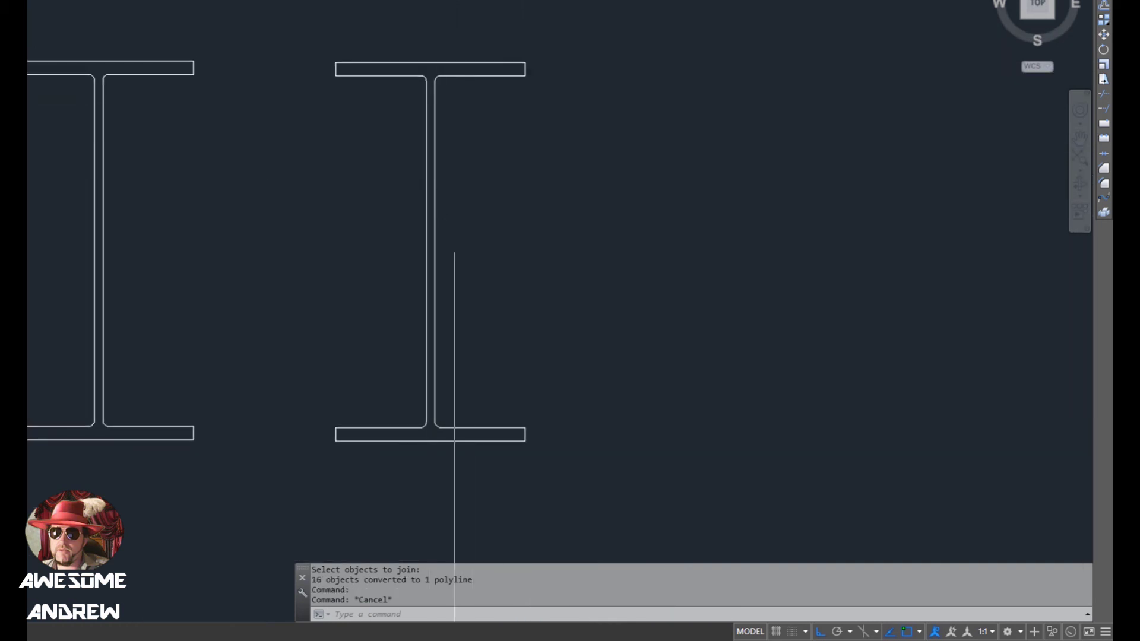